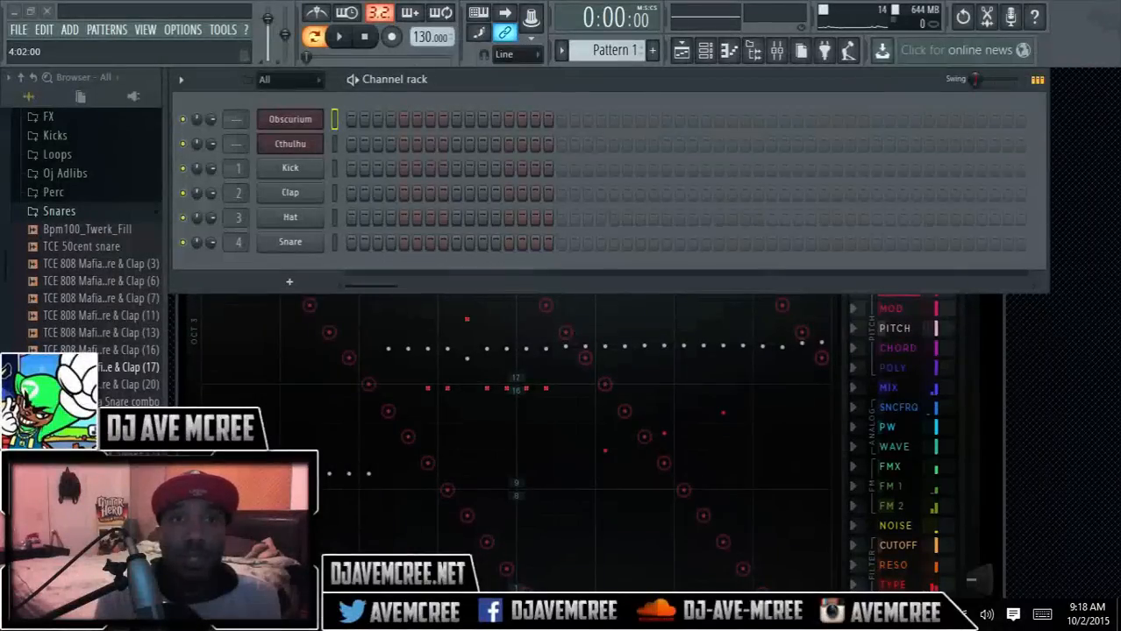
Bring the Obscurium window to the front, hide its wrapper controls, and move it up over the channel rack.
click(976, 364)
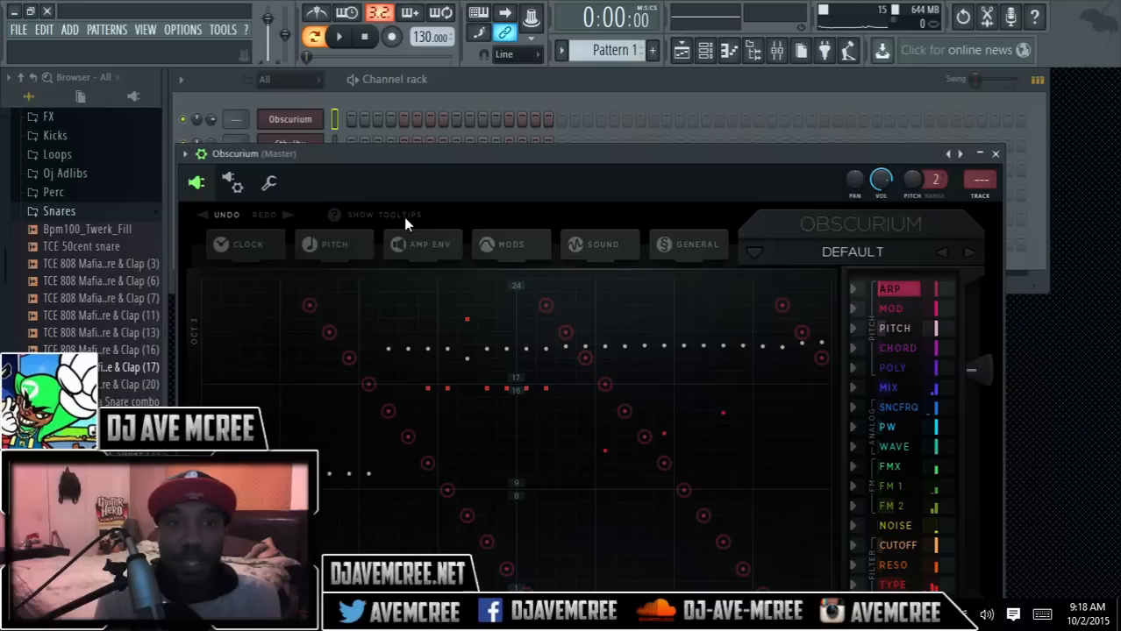
click(201, 154)
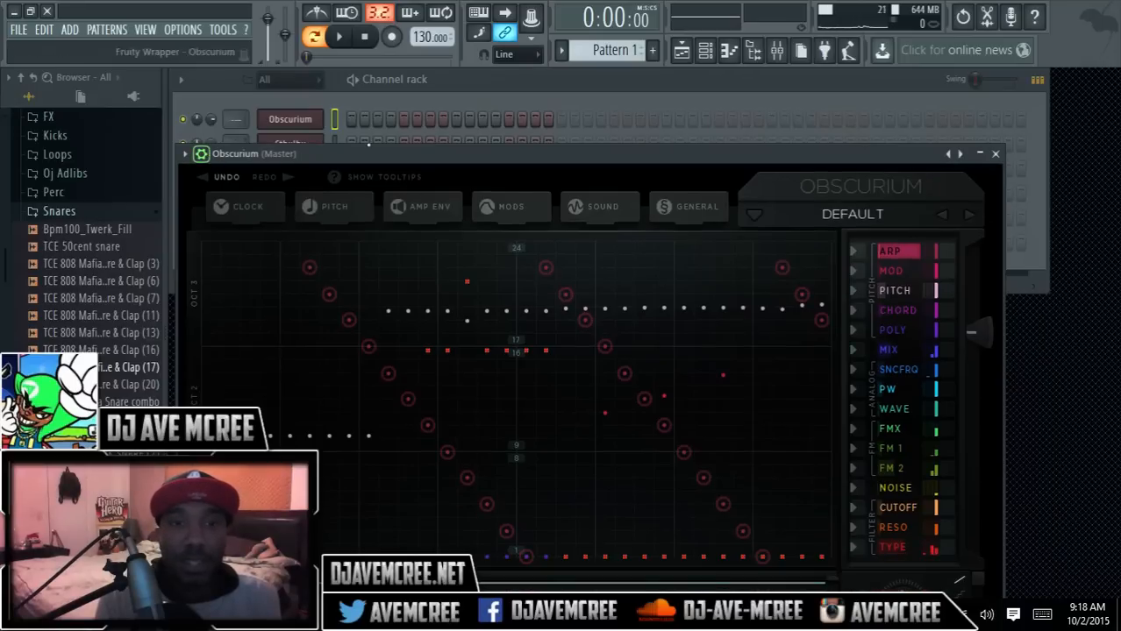
drag(390, 151, 440, 75)
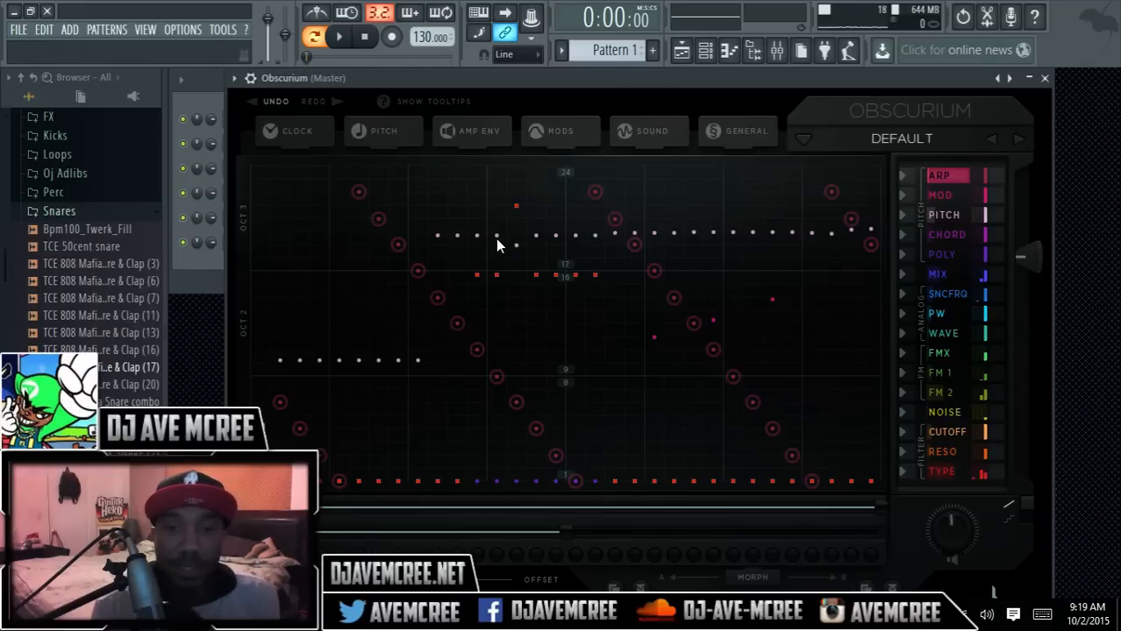
Audition the neighbouring Obscurium presets and load the INIT preset from the USER bank.
click(1015, 140)
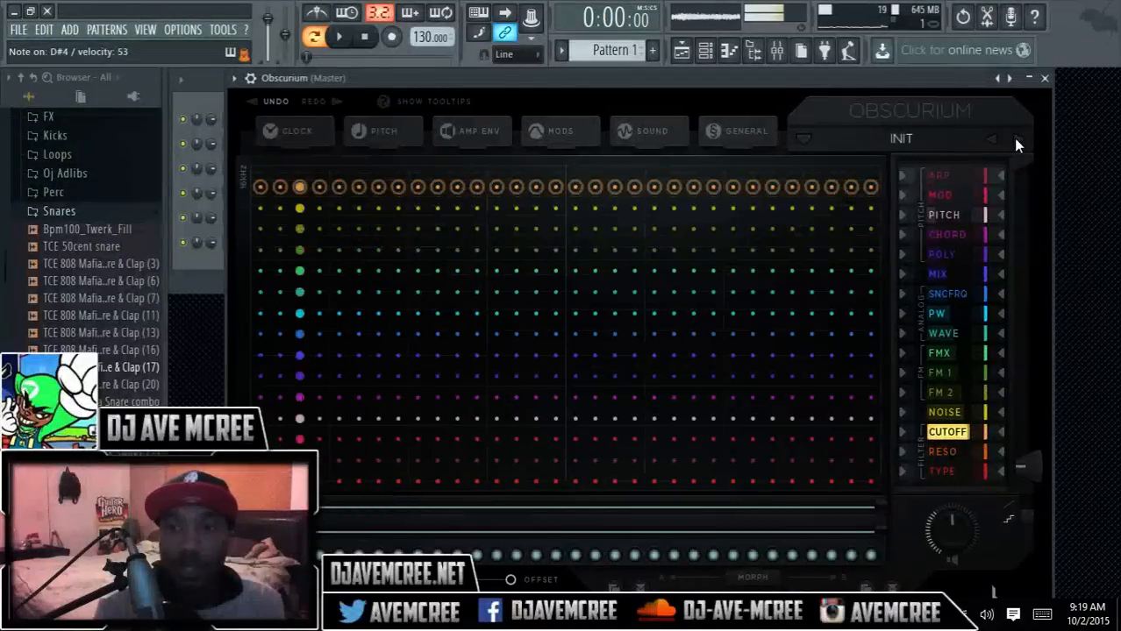
click(1015, 140)
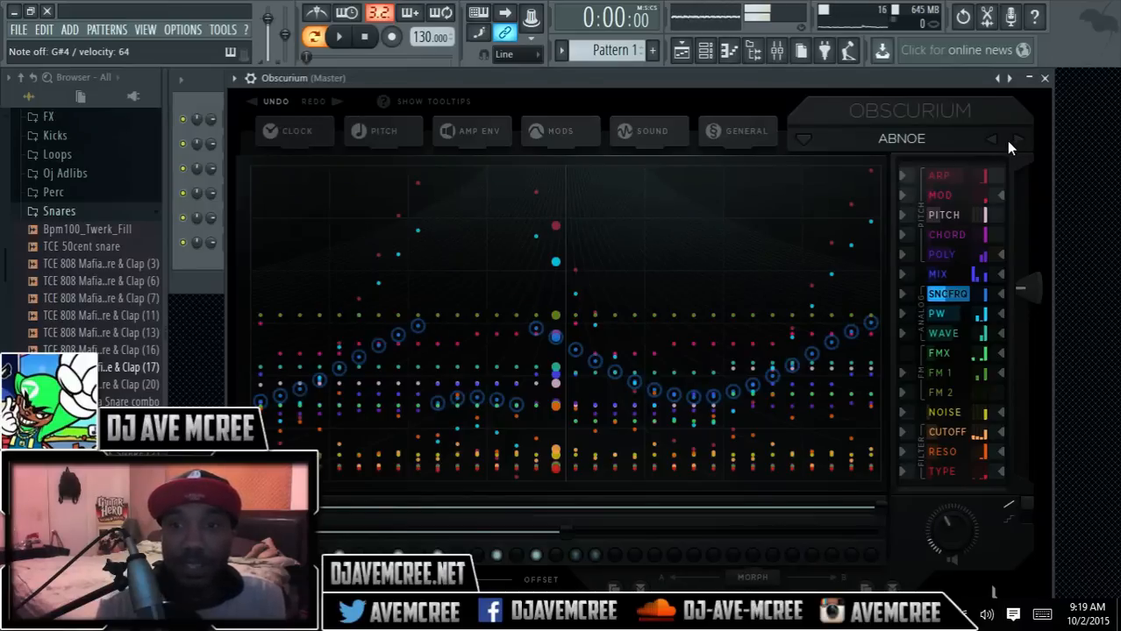
click(989, 142)
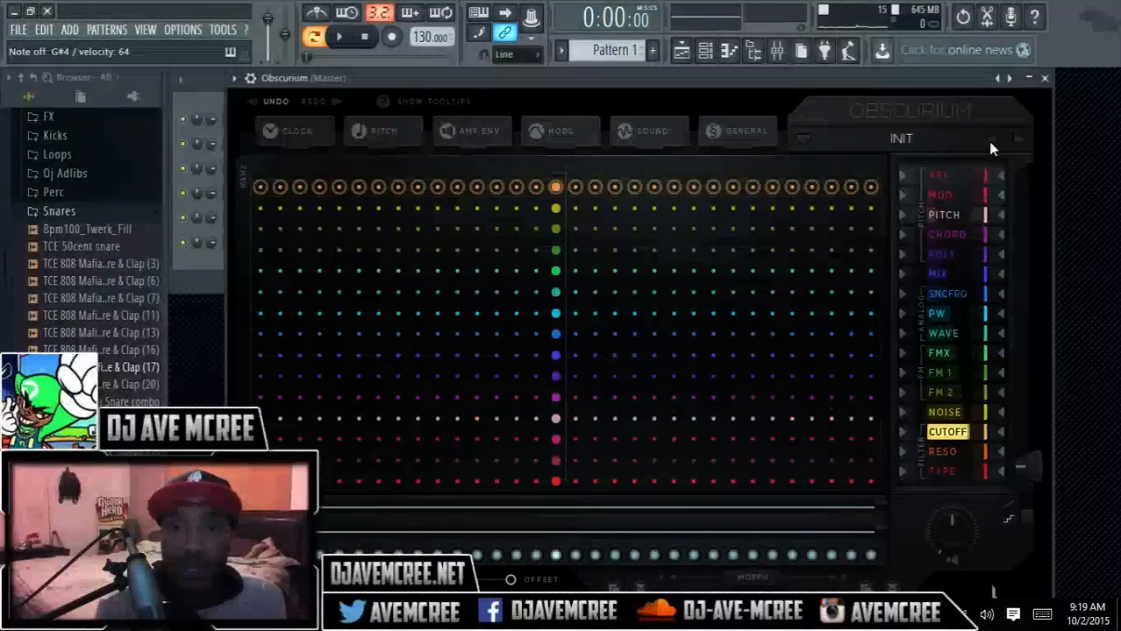
click(929, 143)
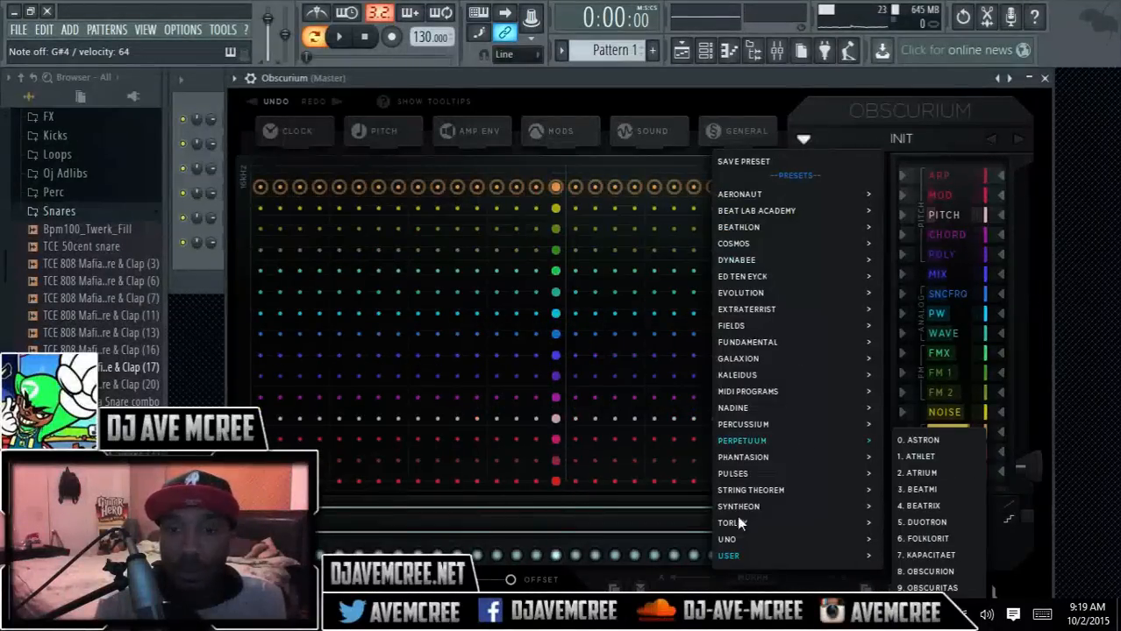
mouse_move(752, 559)
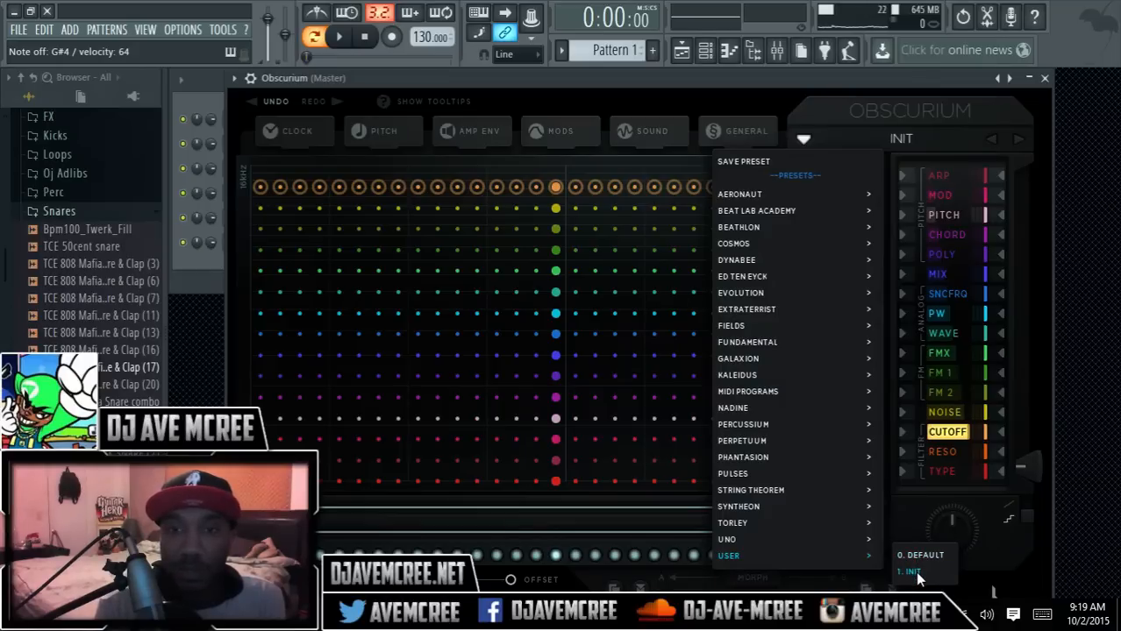
click(915, 571)
Switch Obscurium's sound source from the internal oscillators to a hosted plugin and load Synapse Audio's DUNE 2.
click(628, 141)
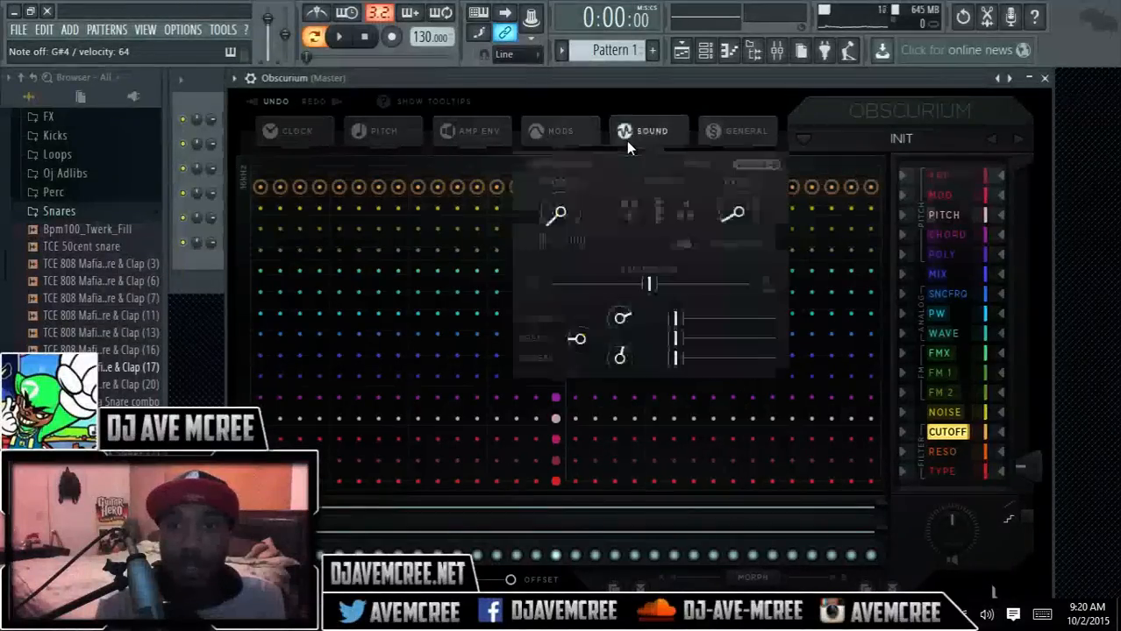
click(564, 129)
click(626, 124)
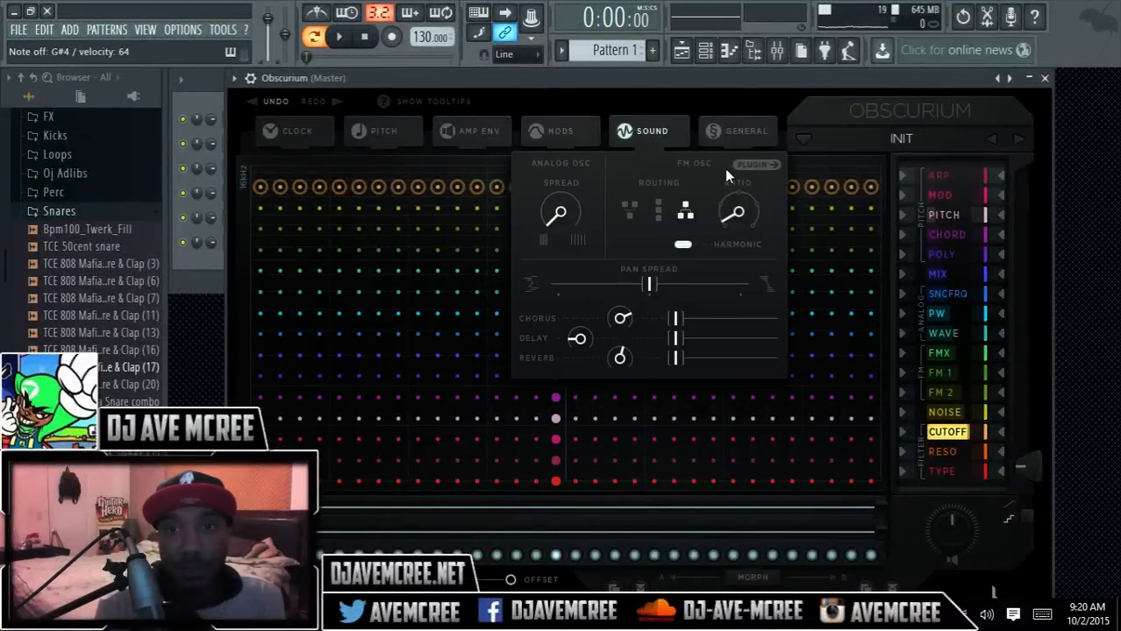
click(750, 165)
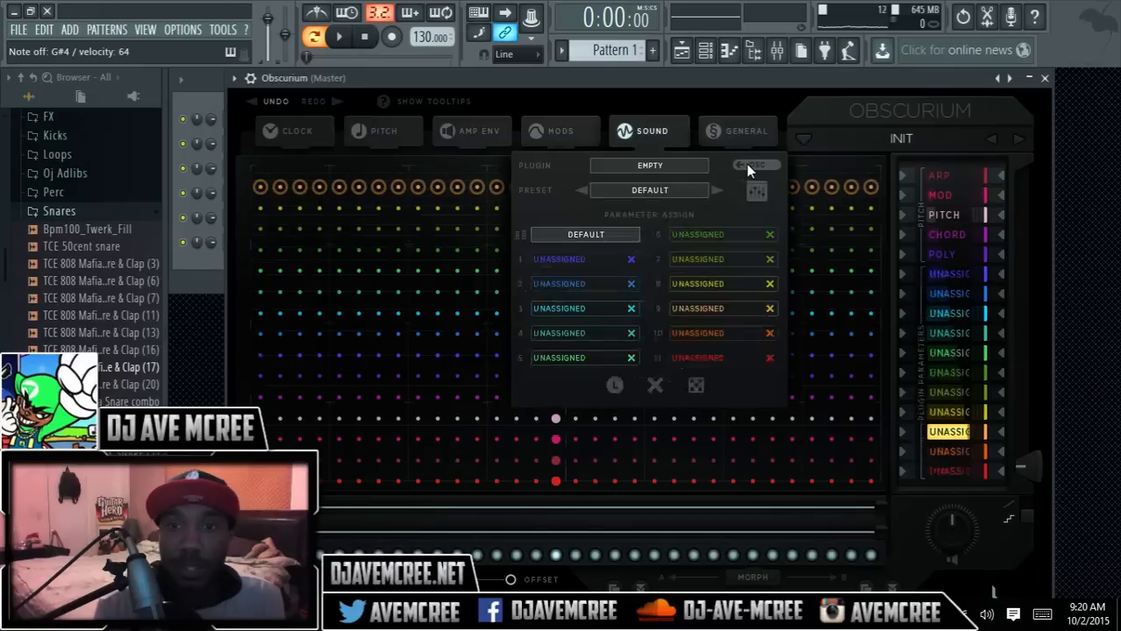
click(656, 168)
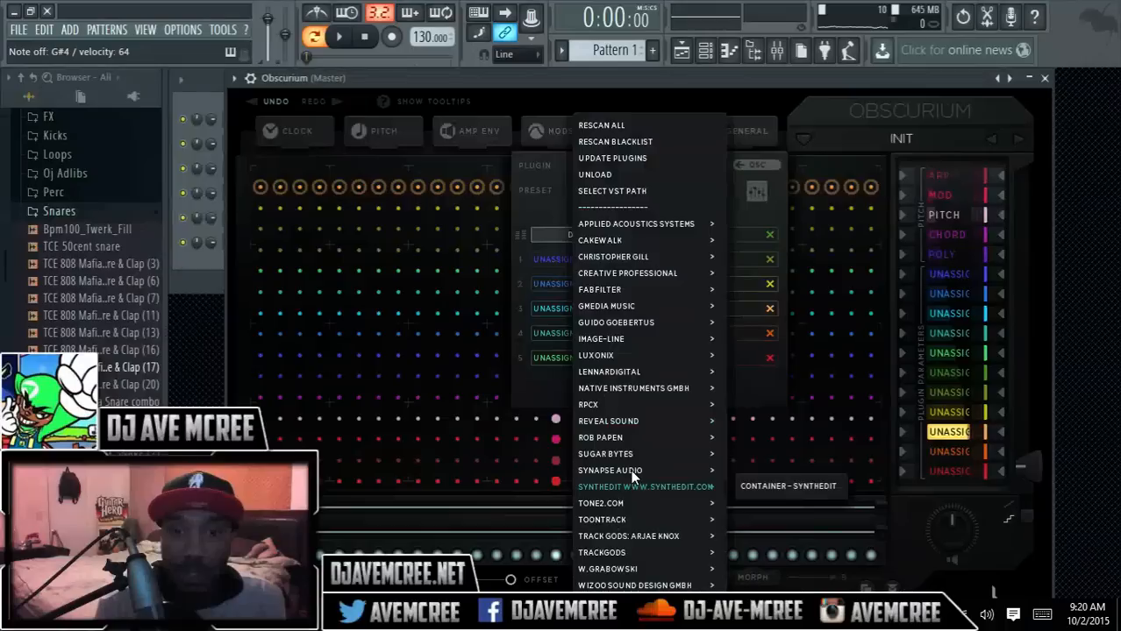
mouse_move(633, 476)
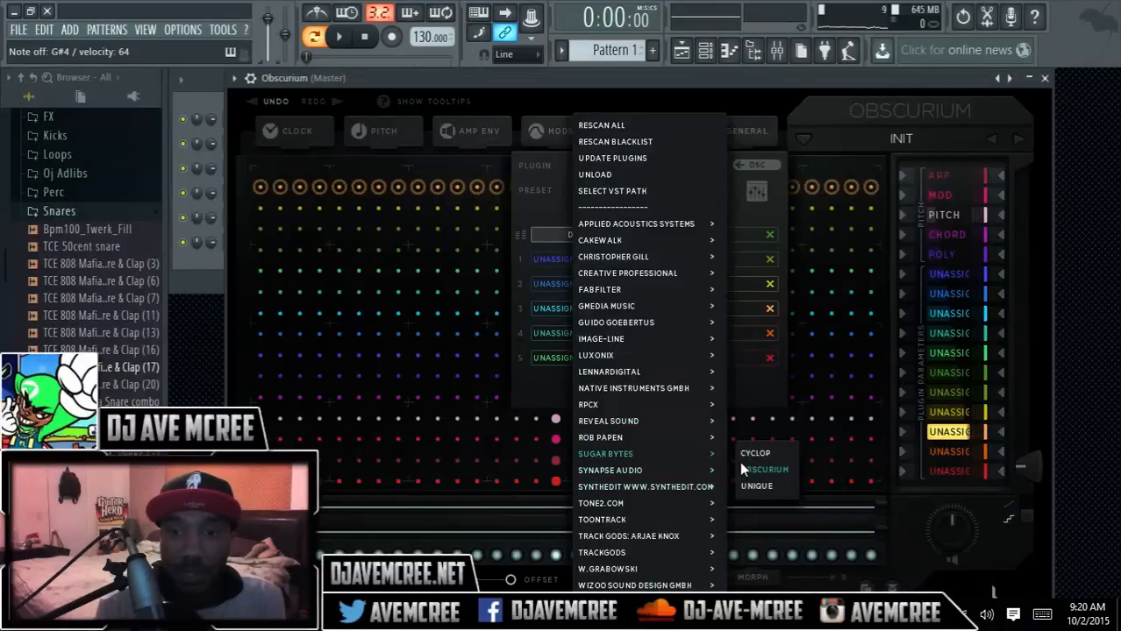
mouse_move(688, 471)
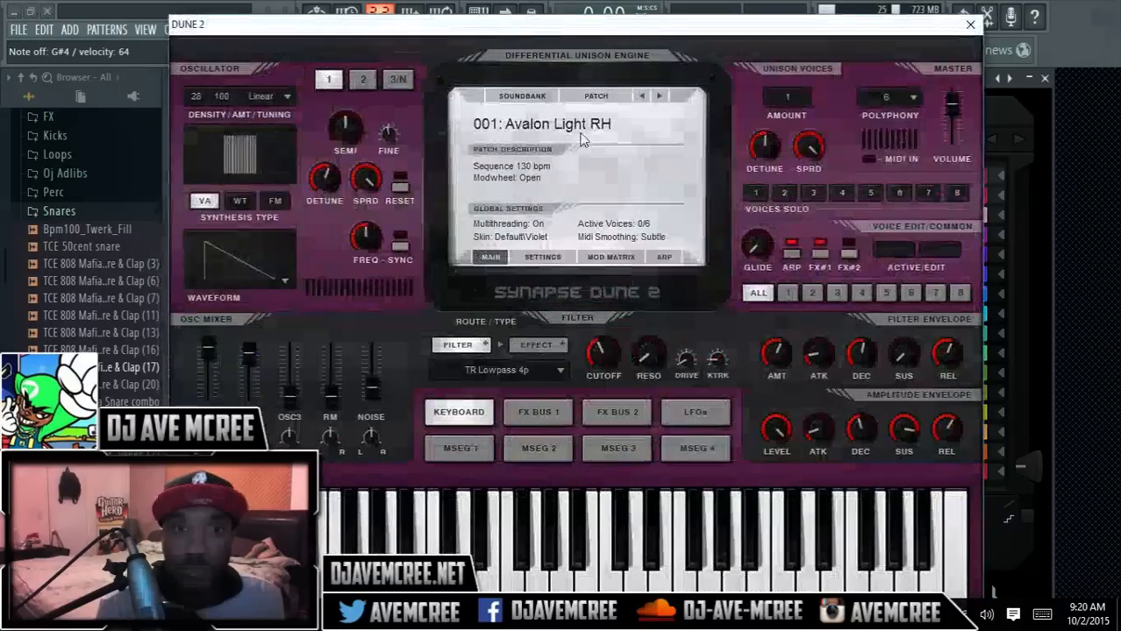
Load the patch 010: BELL Zaytiggy from DUNE 2's WATTL soundbank and close the synth and sound settings.
click(514, 96)
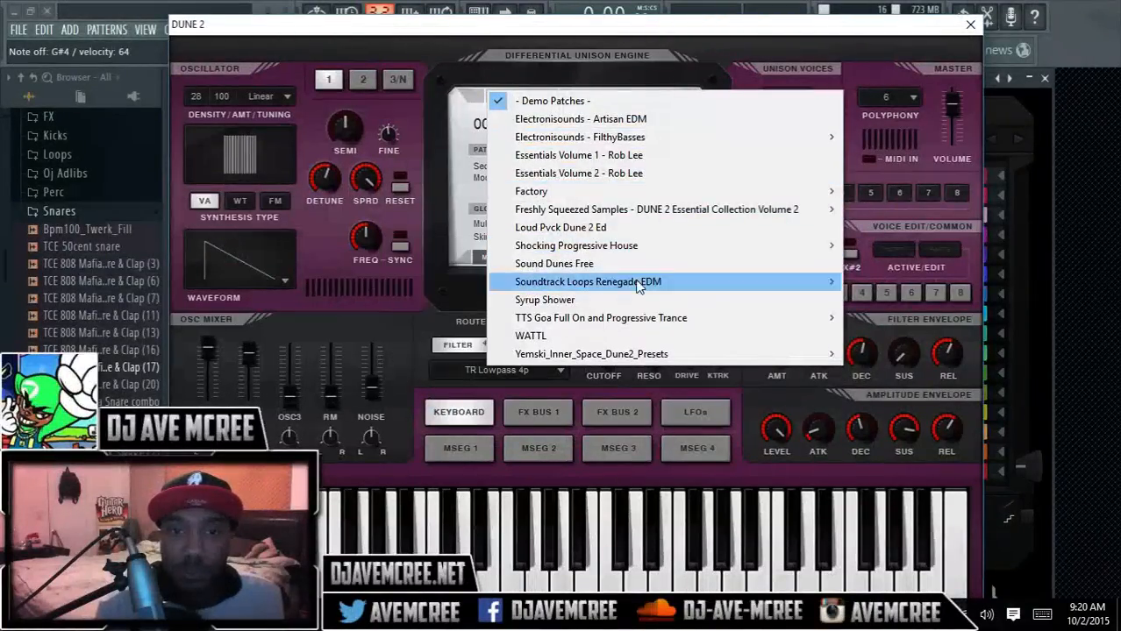
click(630, 332)
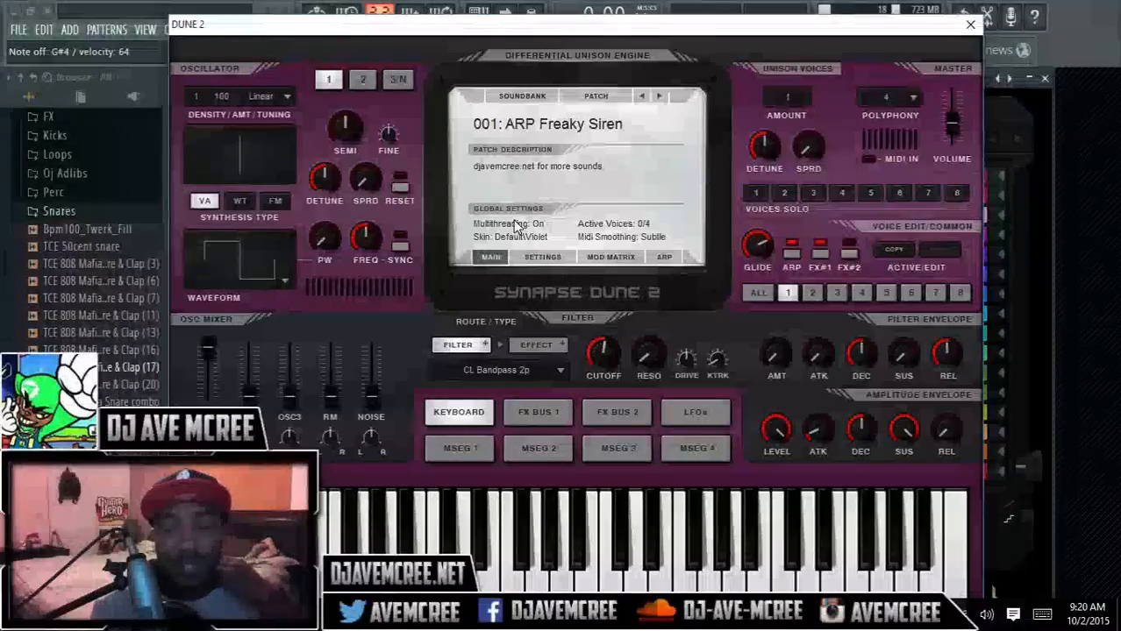
click(551, 124)
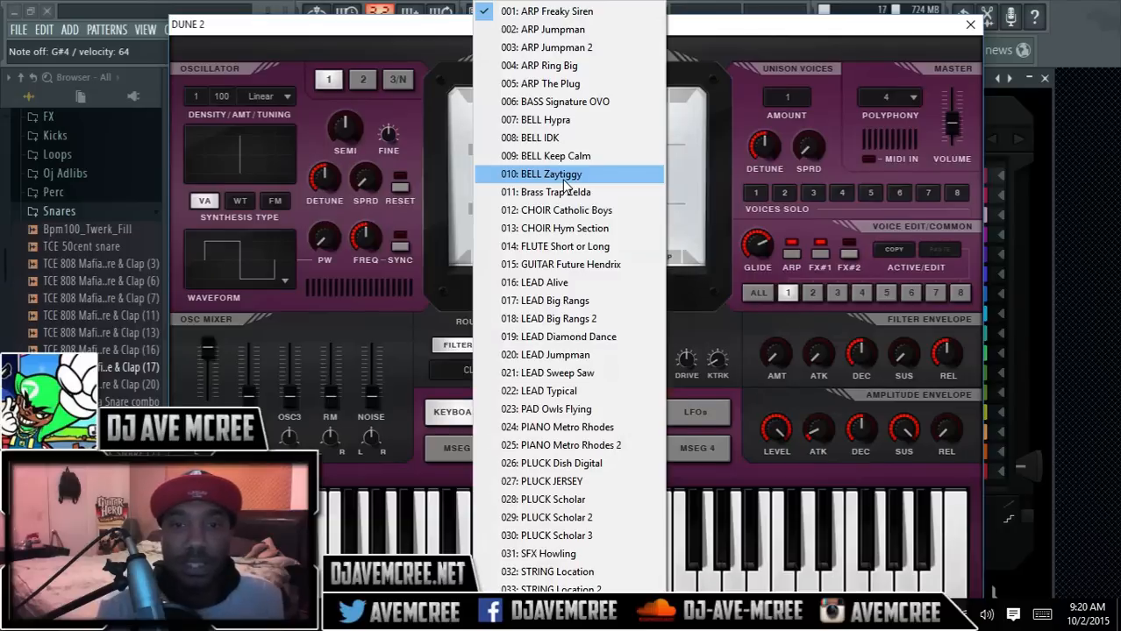
click(564, 175)
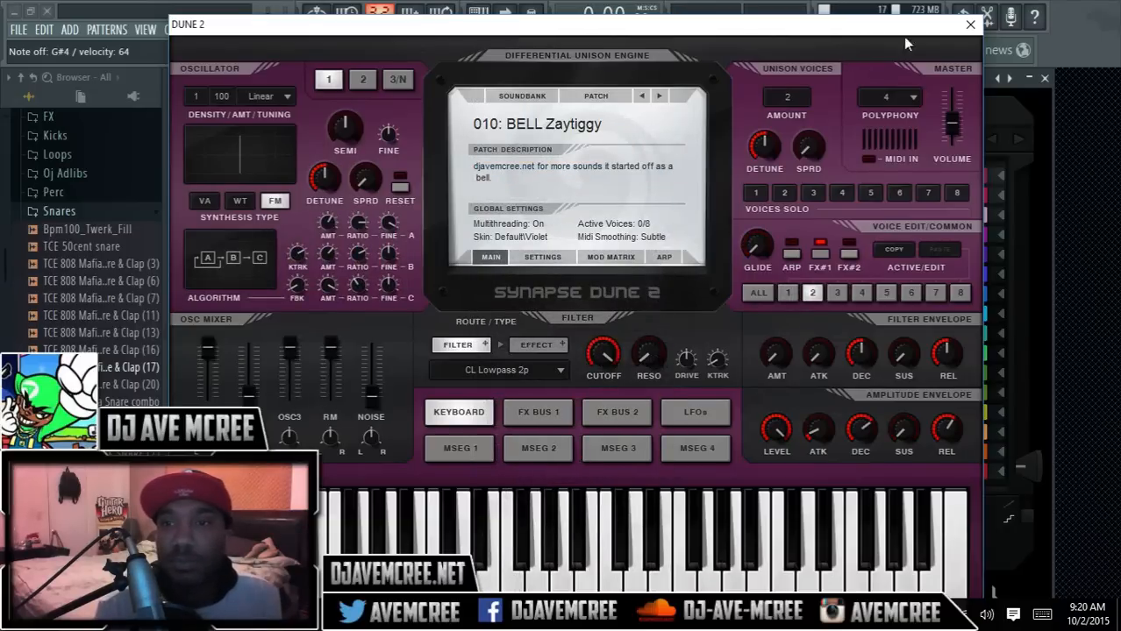
click(970, 24)
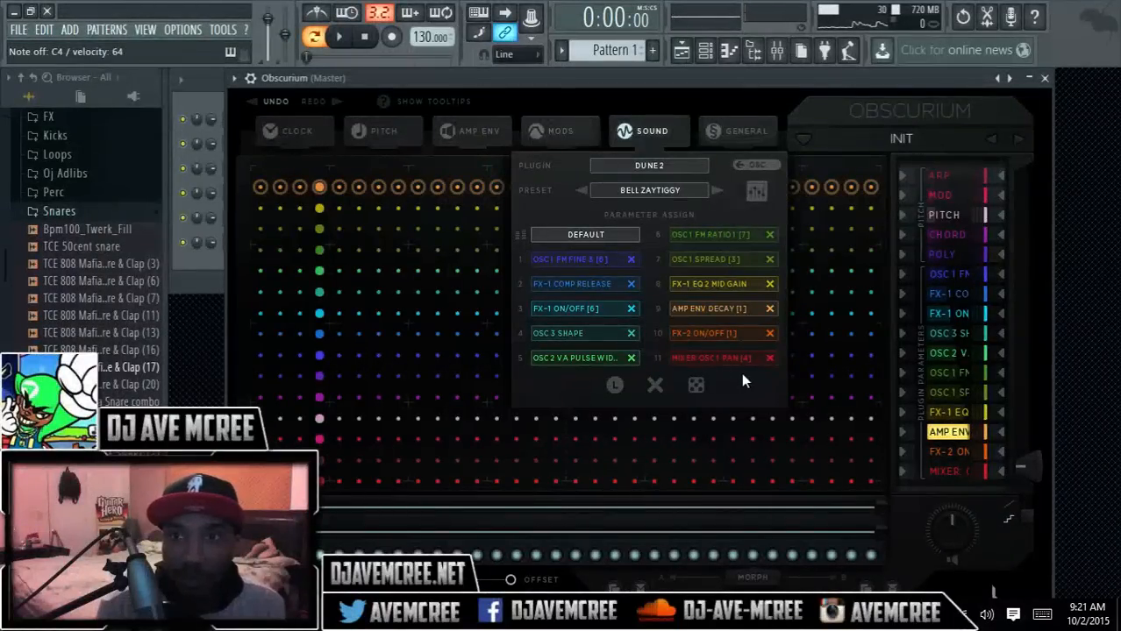
click(640, 129)
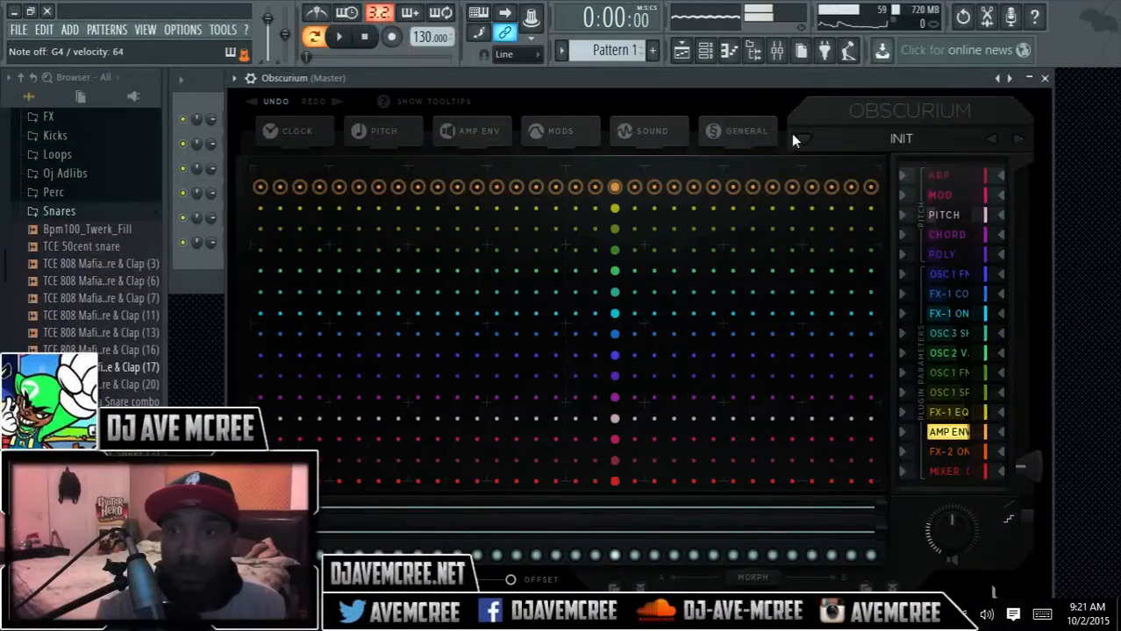
Select the ARP lane, then detach the Obscurium window and move it up until its draw tools are visible.
click(949, 178)
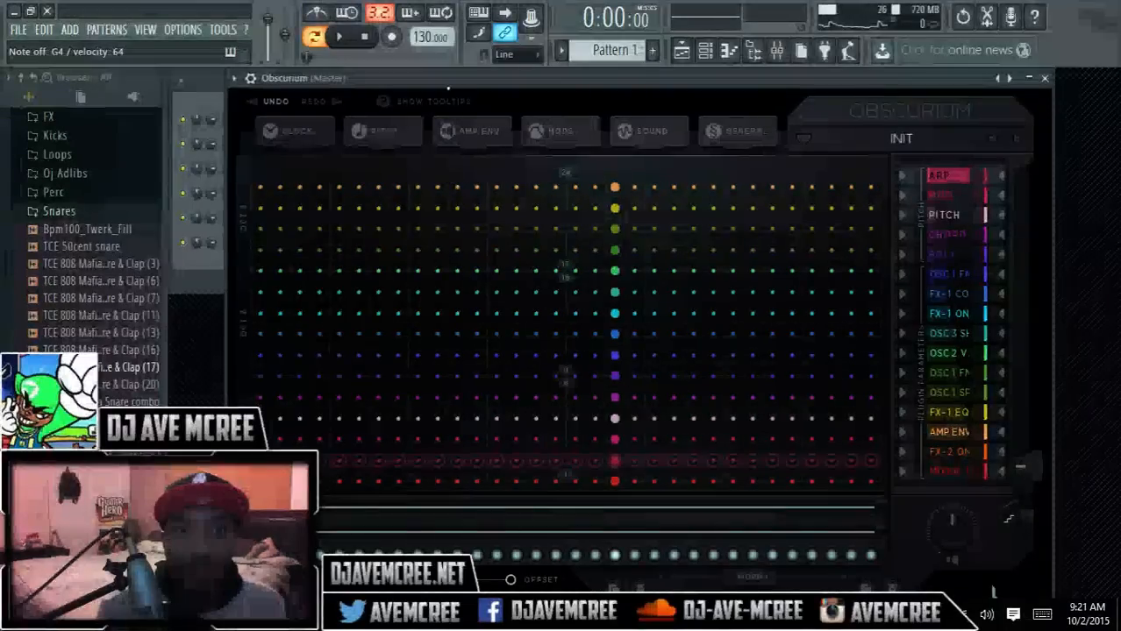
drag(449, 86, 438, 73)
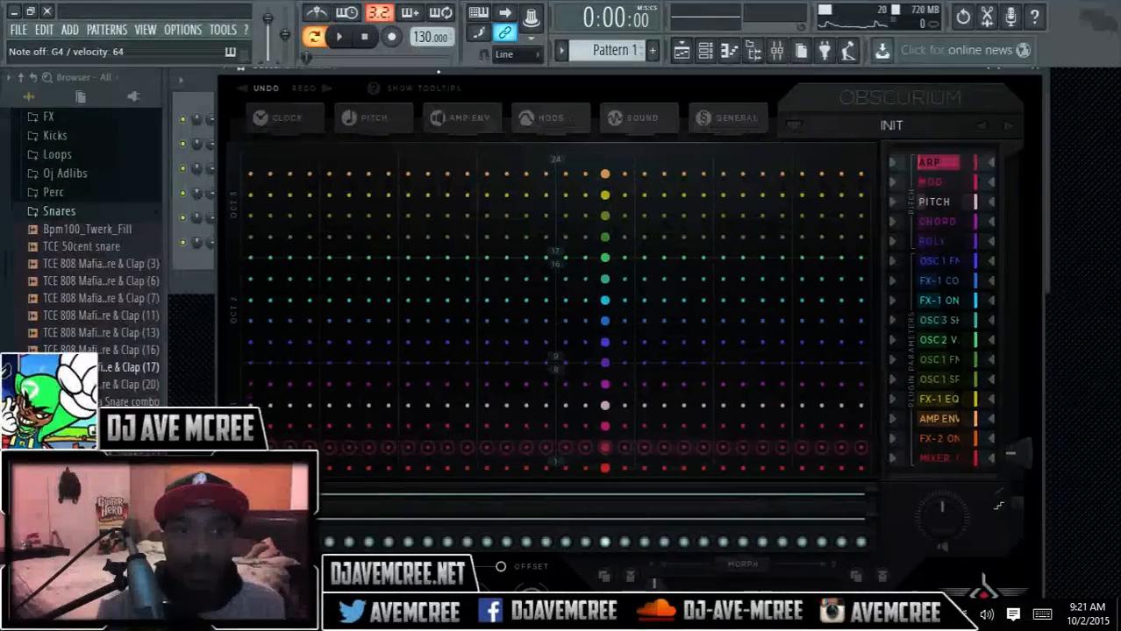
click(228, 70)
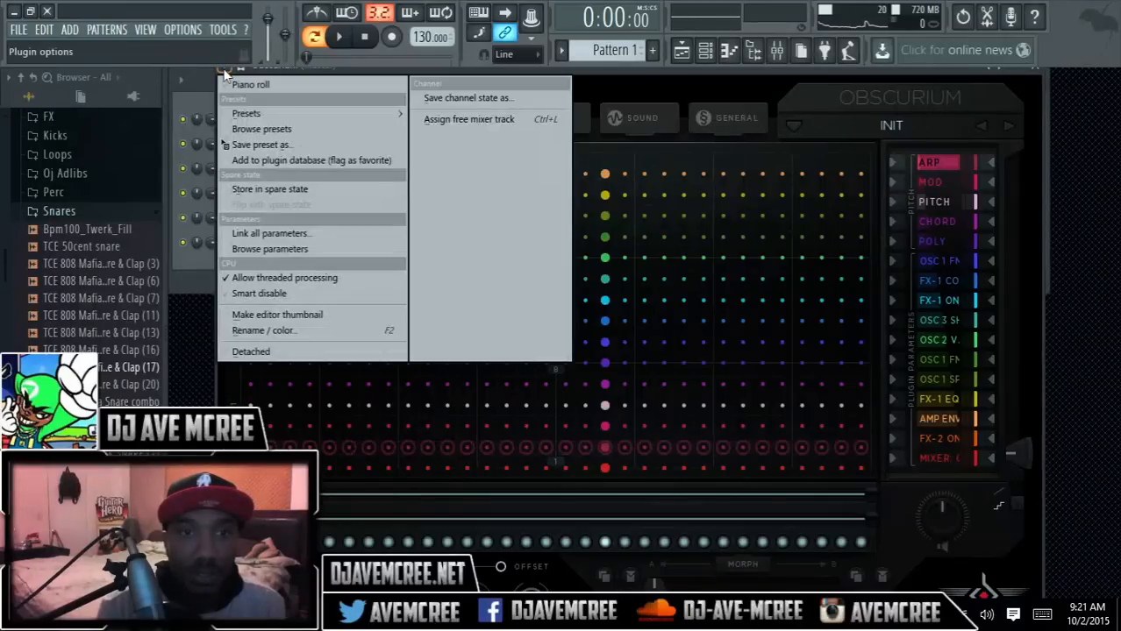
click(252, 351)
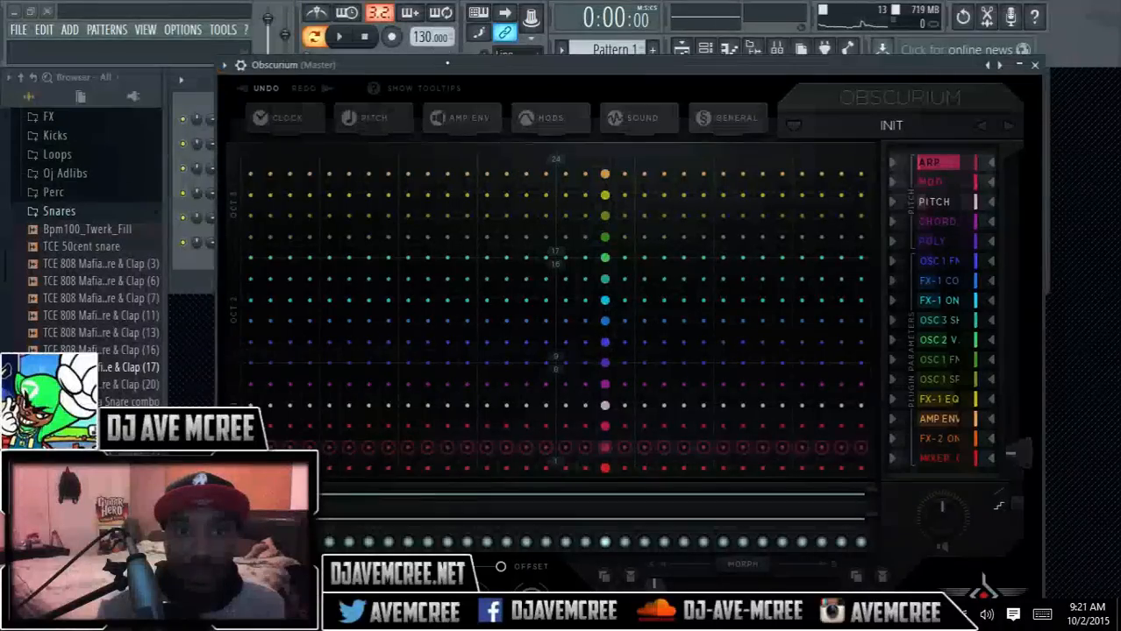
drag(447, 64, 433, 14)
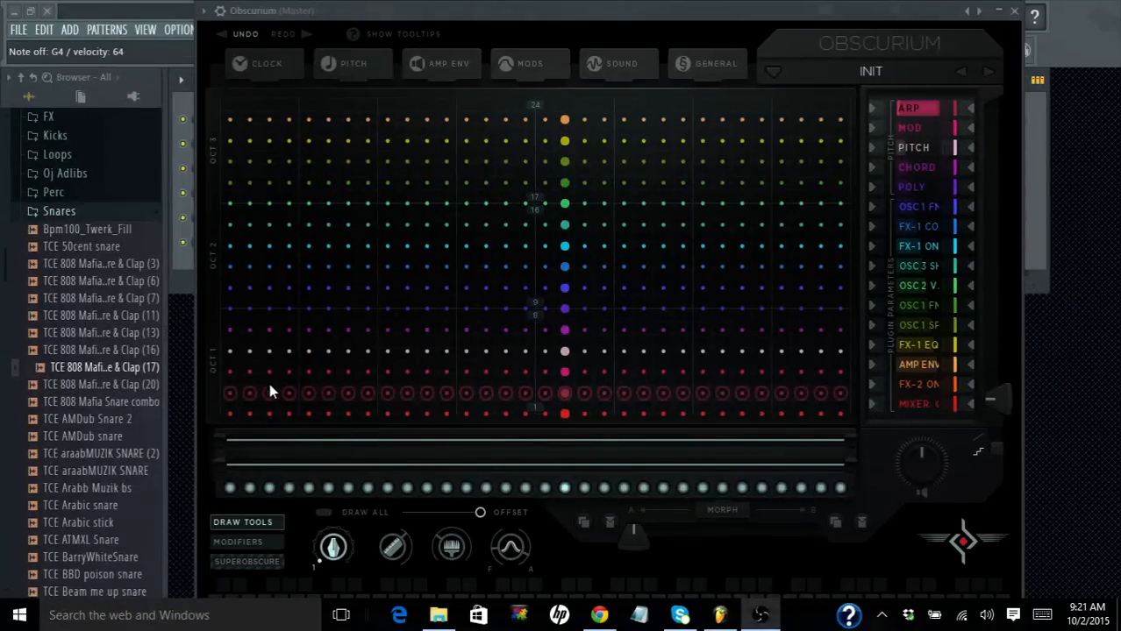
Draw irregular wavy values across all steps of the ARP and PITCH lanes with the wave-shaped draw tool.
click(513, 548)
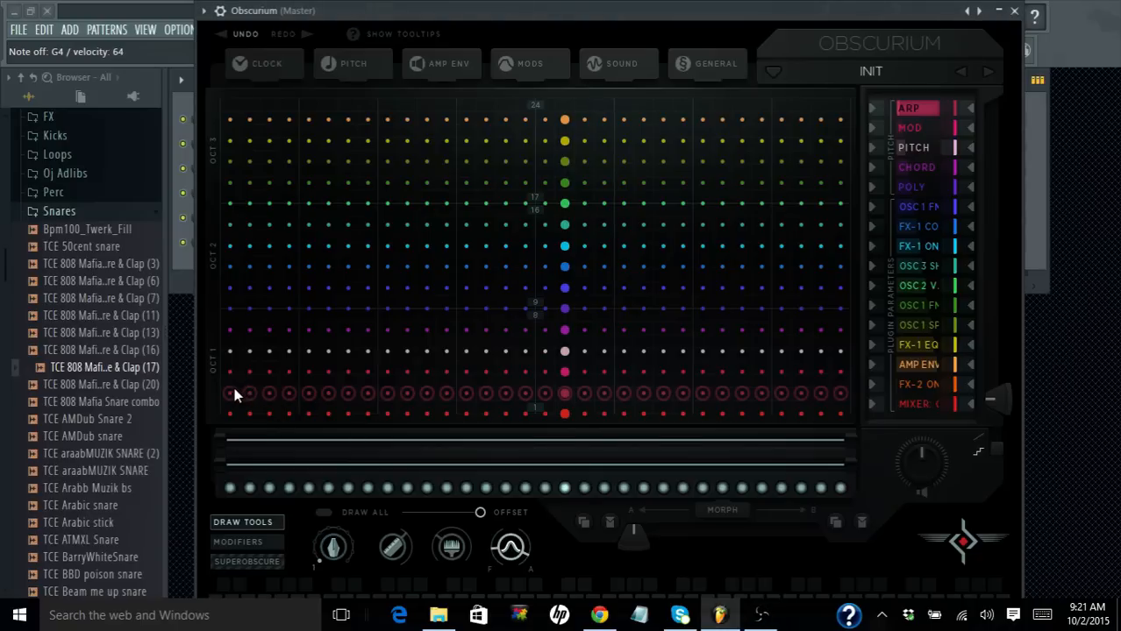
mouse_move(232, 392)
mouse_down()
mouse_move(370, 383)
mouse_move(471, 343)
mouse_move(553, 359)
mouse_up()
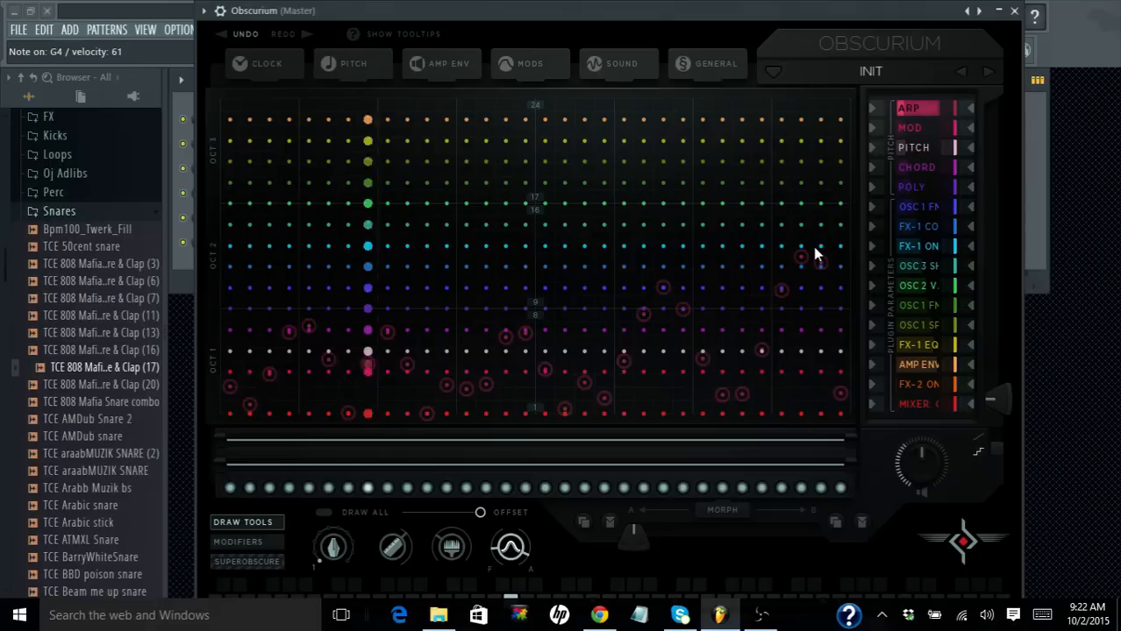
click(914, 148)
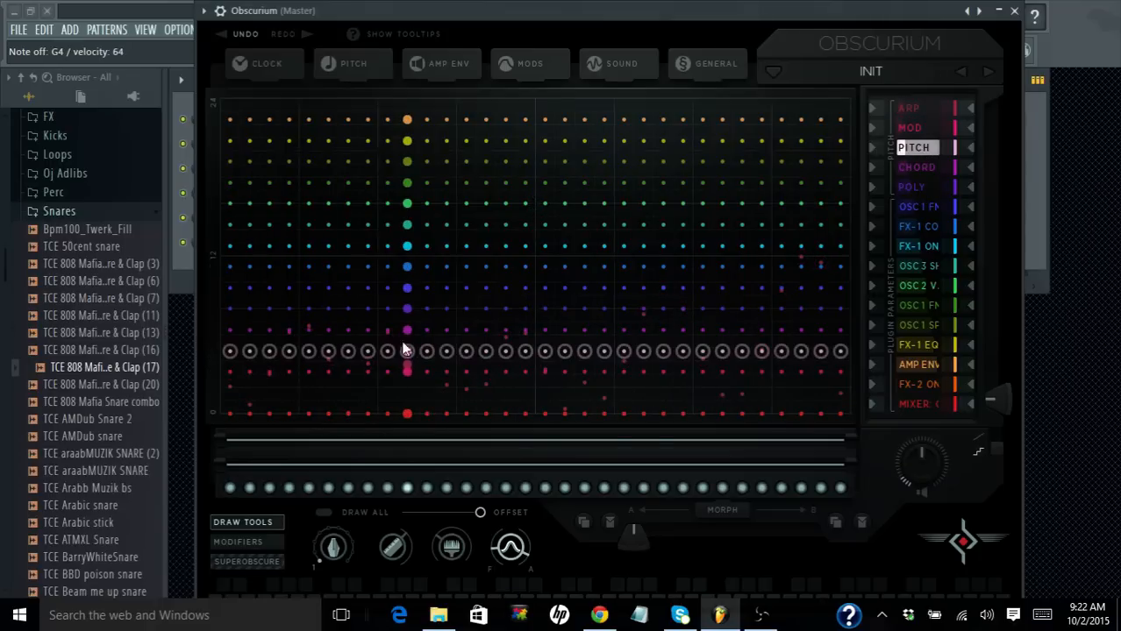
mouse_move(223, 282)
mouse_down()
mouse_move(340, 312)
mouse_move(588, 175)
mouse_move(711, 221)
mouse_move(854, 237)
mouse_up()
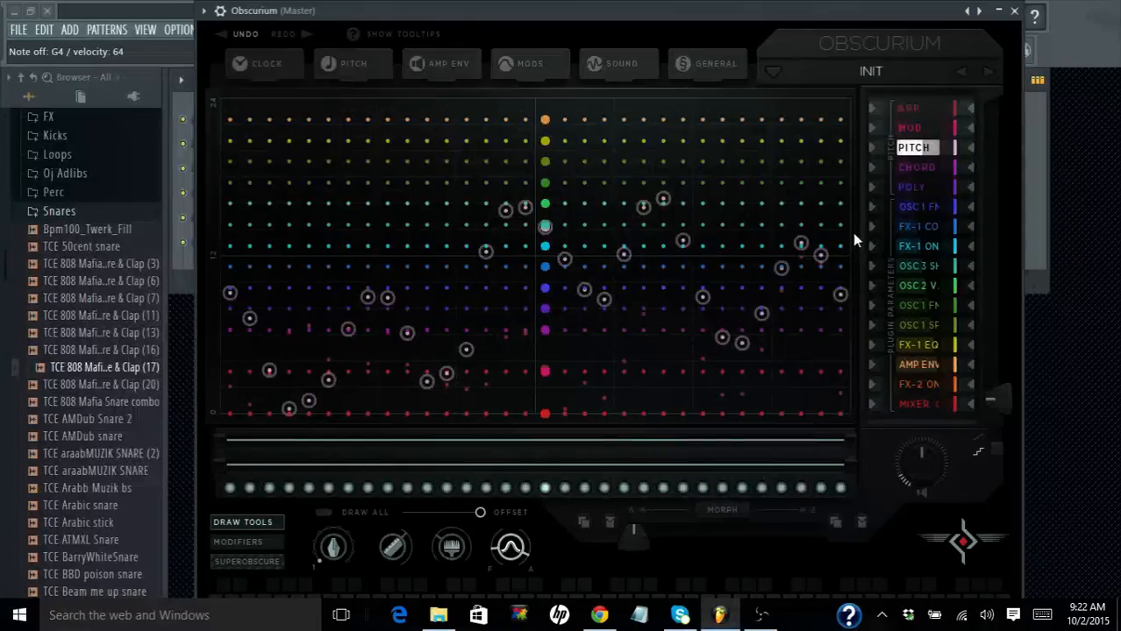
Draw irregular wavy values, generally rising toward the last steps, across the POLY and CHORD lanes.
click(929, 188)
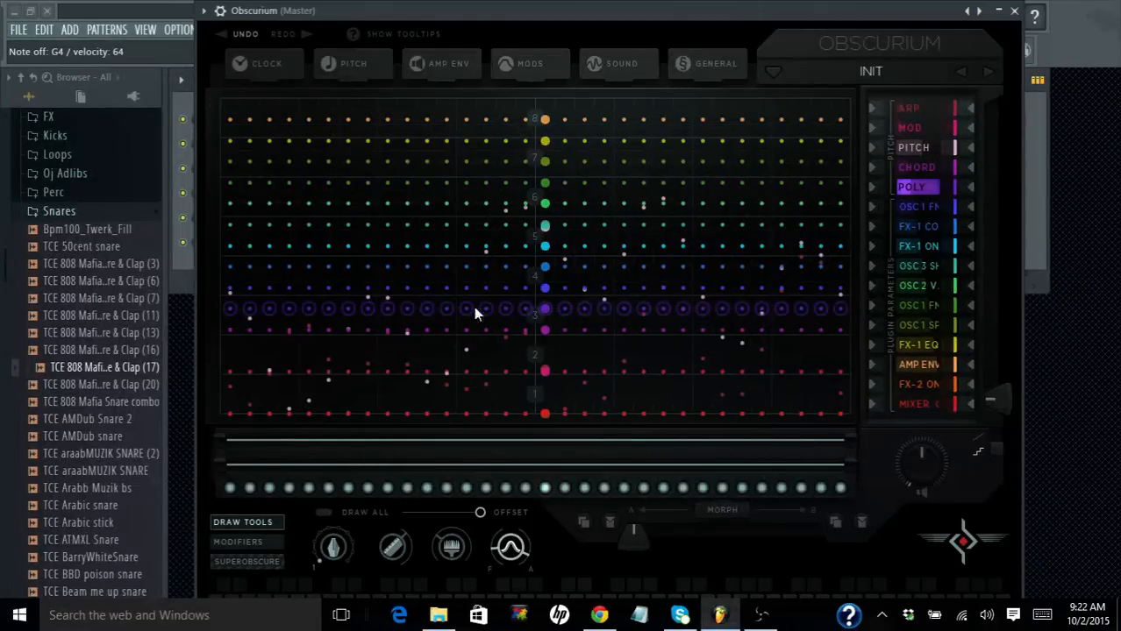
drag(223, 351, 373, 322)
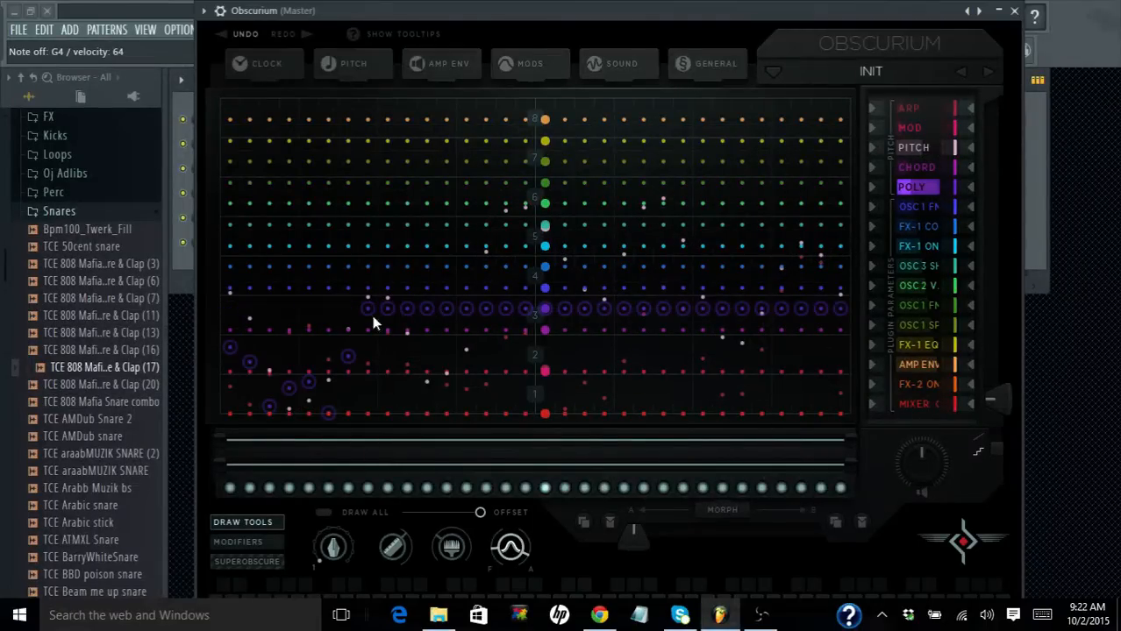
mouse_move(679, 196)
mouse_down()
mouse_move(808, 185)
mouse_move(823, 195)
mouse_up()
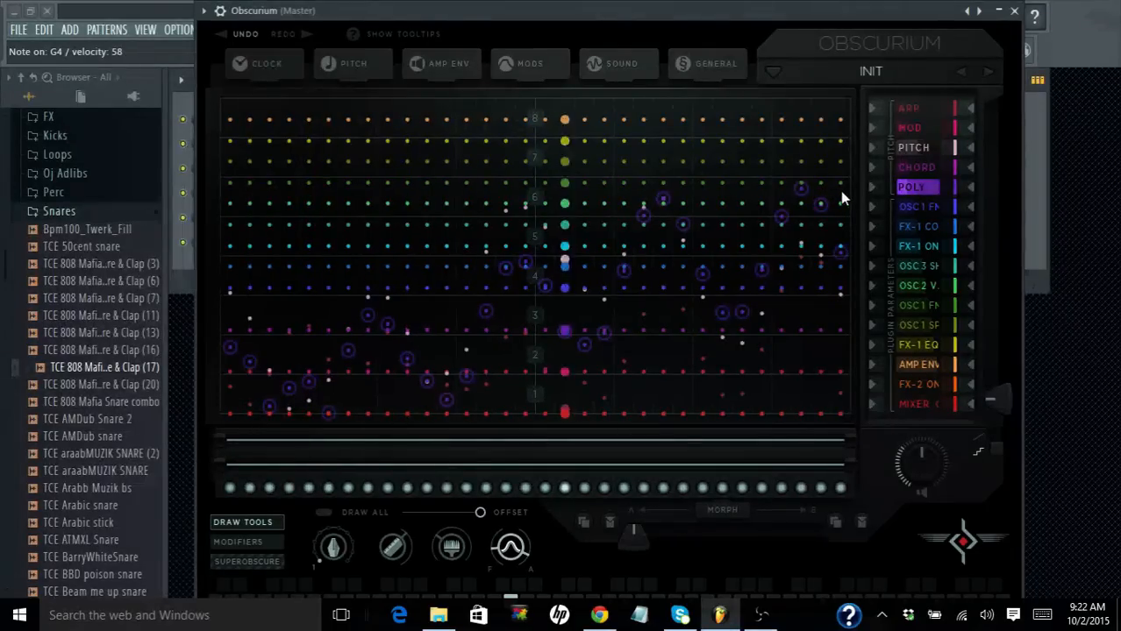
click(918, 168)
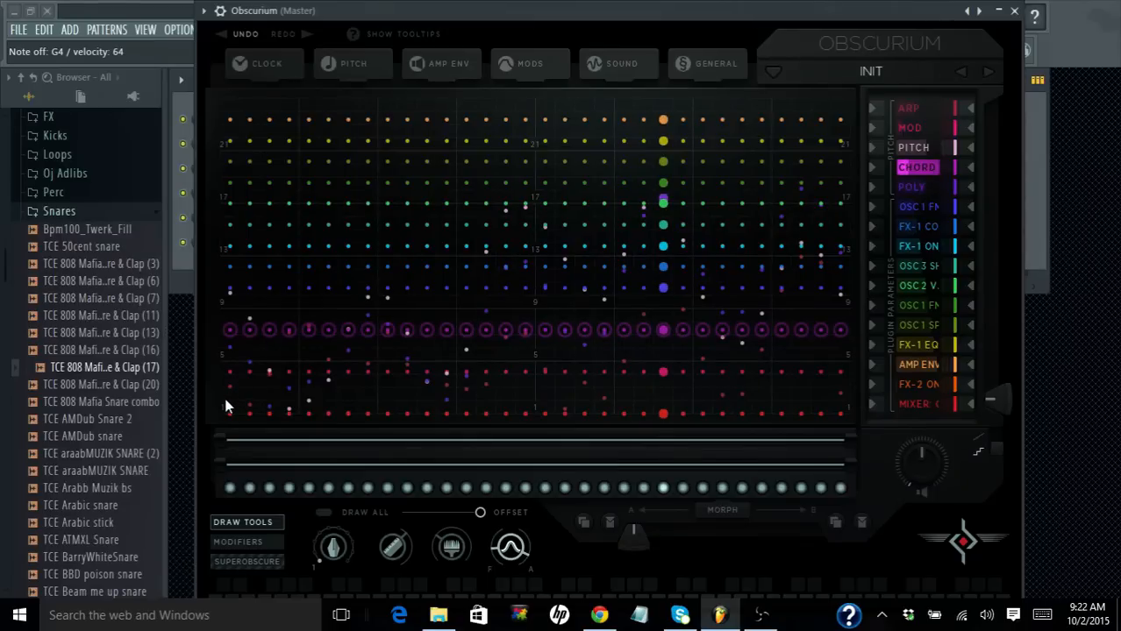
mouse_move(226, 406)
mouse_down()
mouse_move(589, 288)
mouse_move(814, 239)
mouse_up()
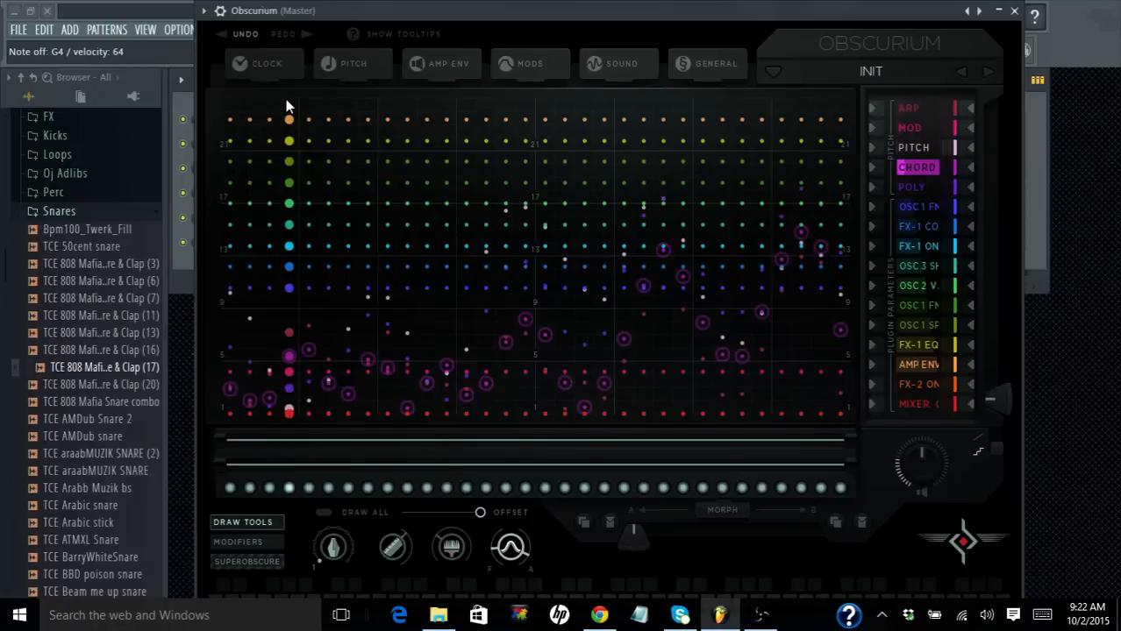
Review Obscurium's Clock settings, then close them and the Obscurium window.
click(270, 77)
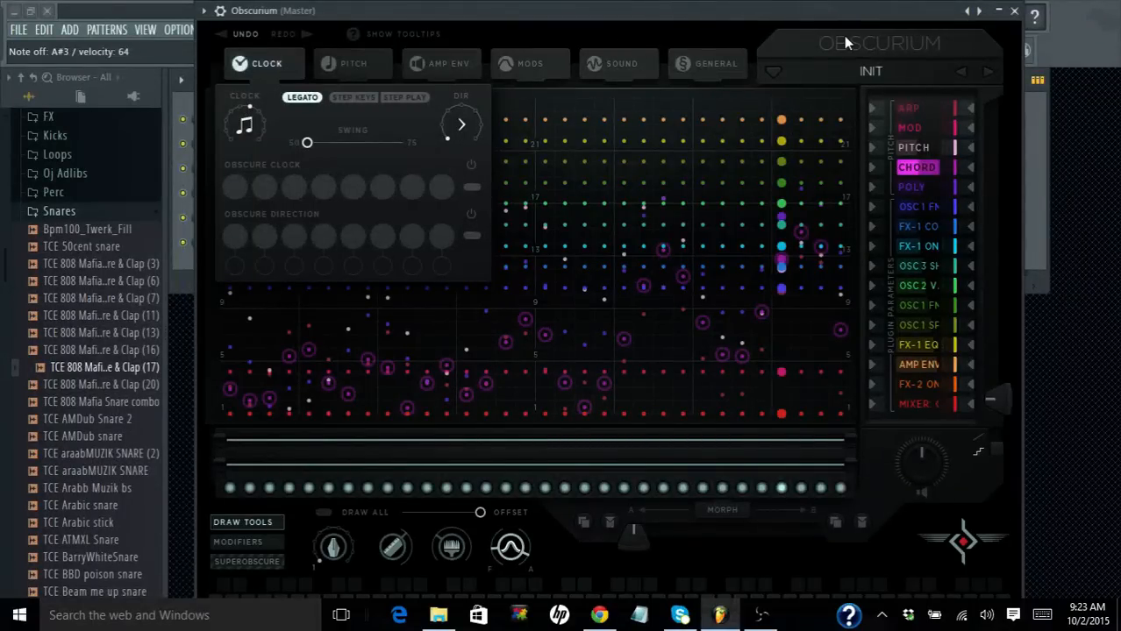
click(297, 65)
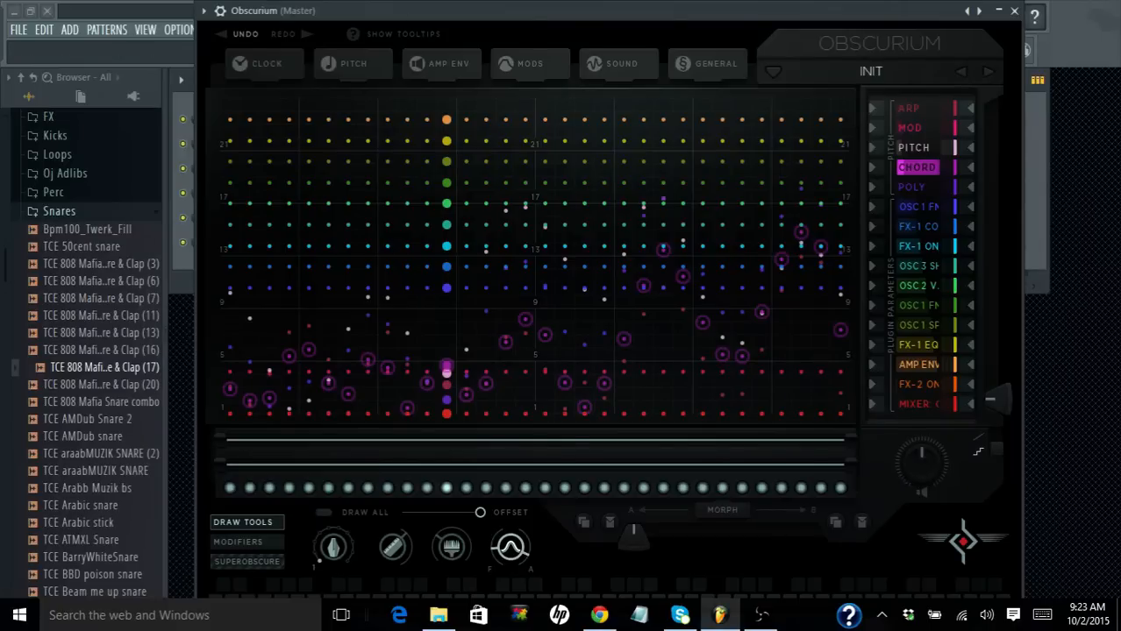
click(1014, 11)
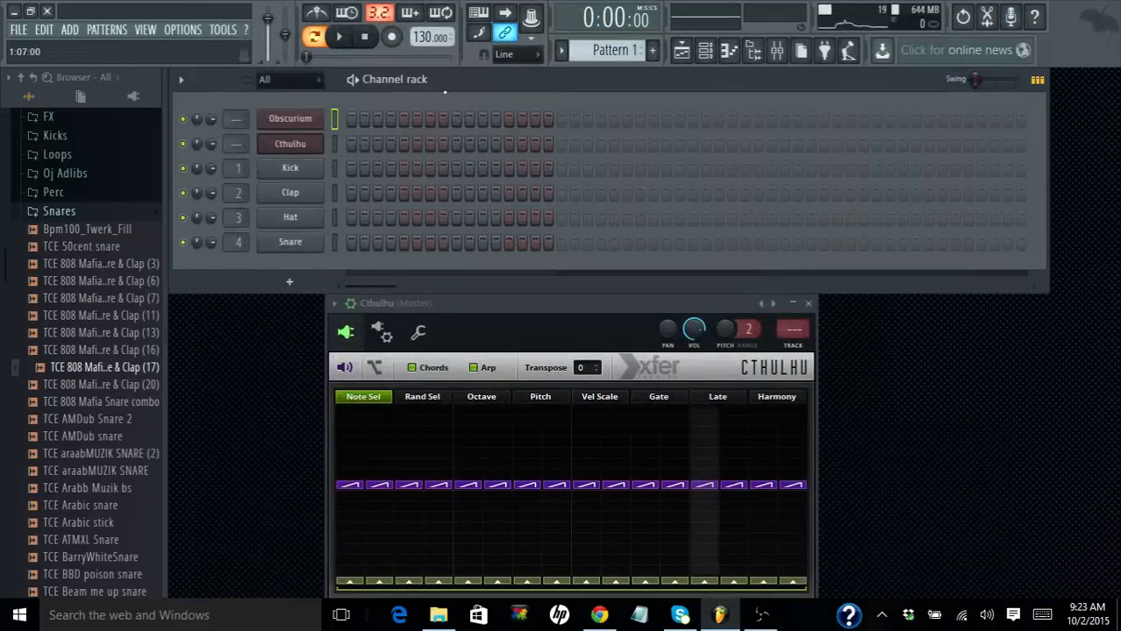
Bring up Cthulhu and move its window up until the arp and chord controls are in view.
click(316, 149)
click(316, 149)
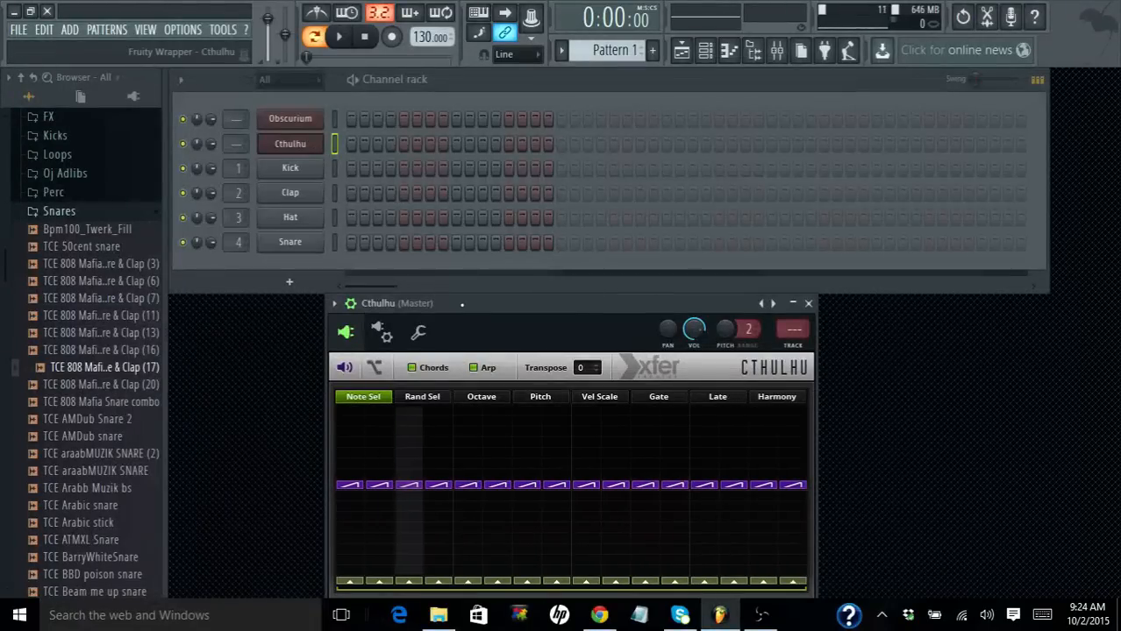
drag(462, 303, 493, 175)
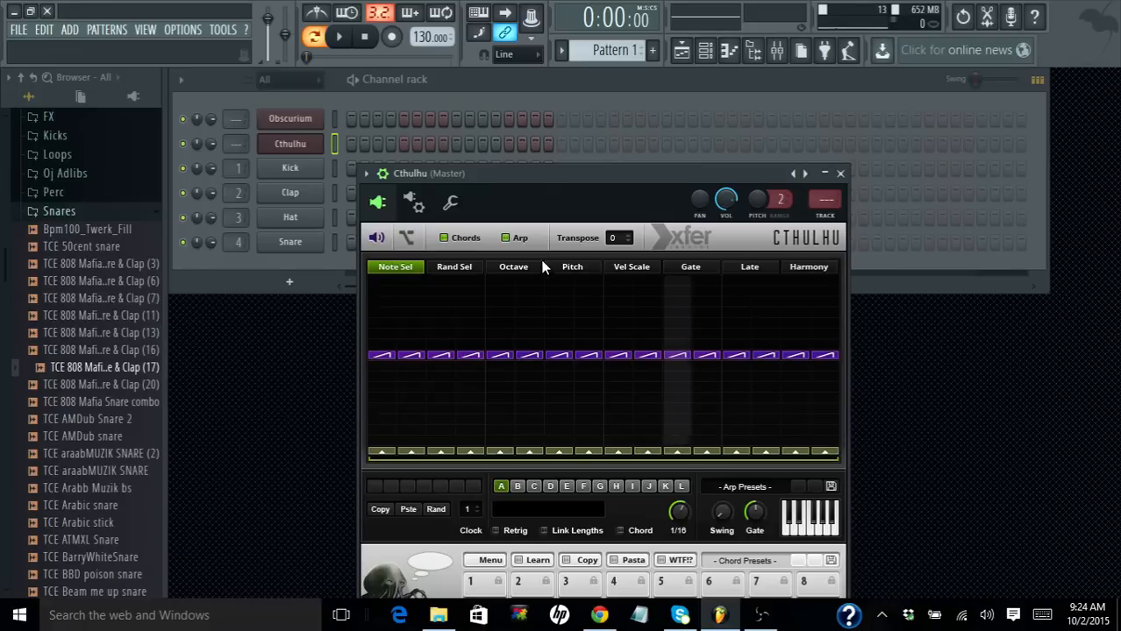
drag(555, 176, 547, 102)
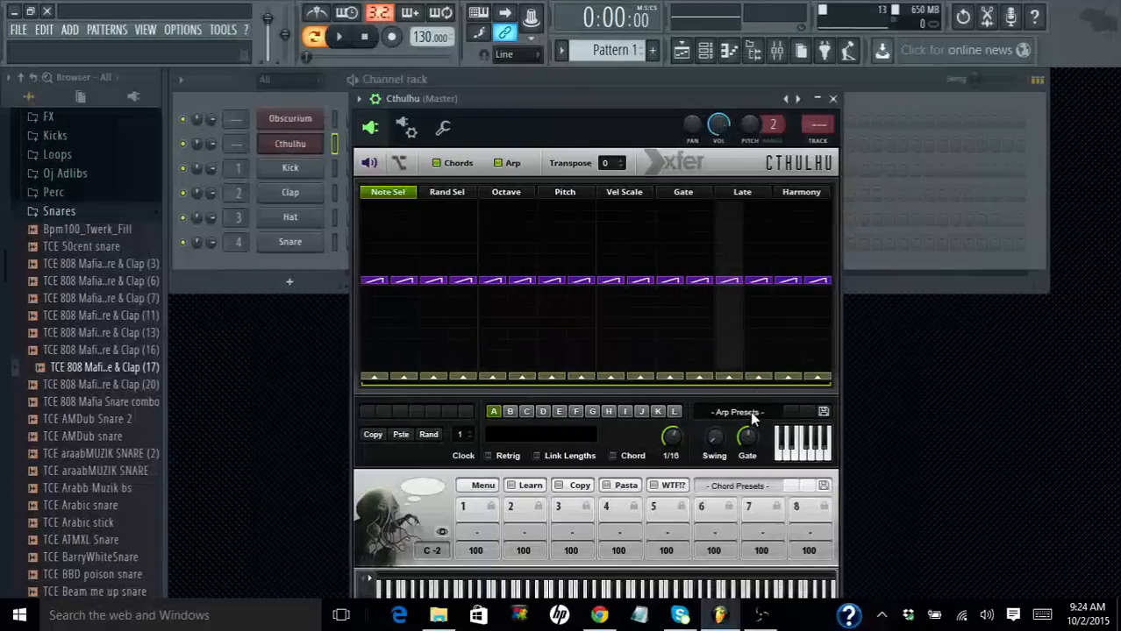
Load the First Arps arp preset in Cthulhu and route the plugin to mixer track 2.
click(751, 418)
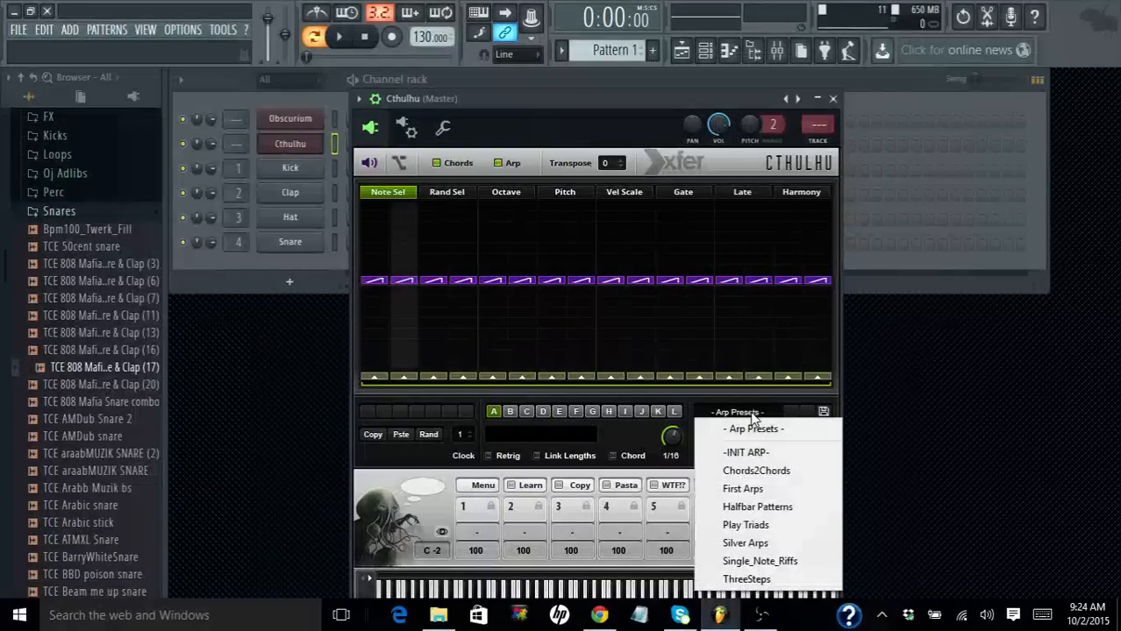
click(755, 489)
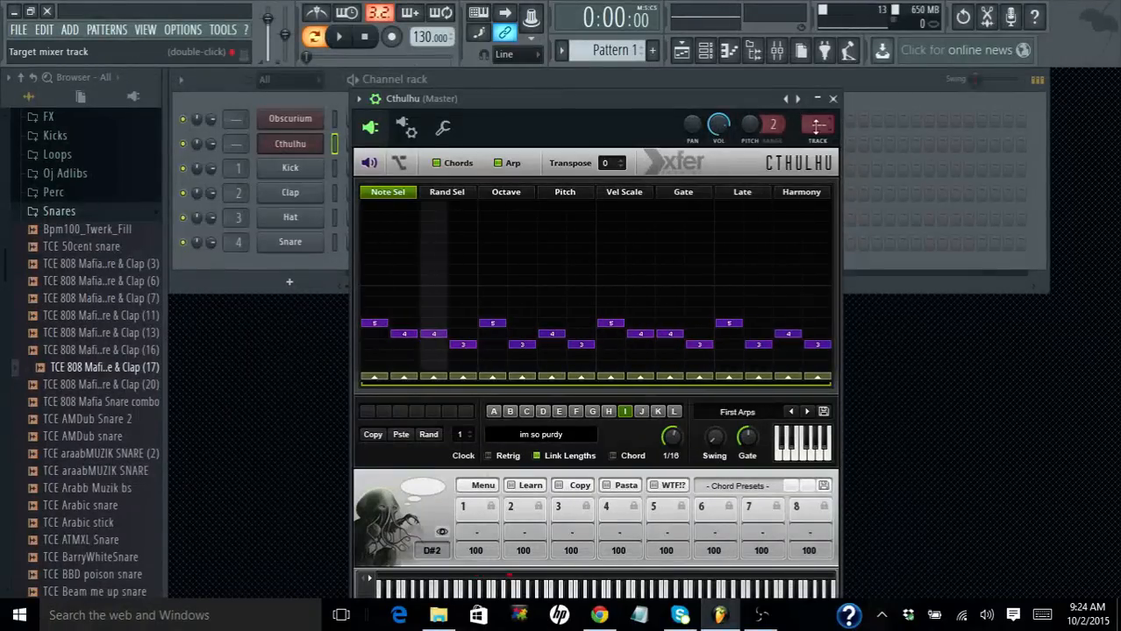
drag(816, 127, 815, 118)
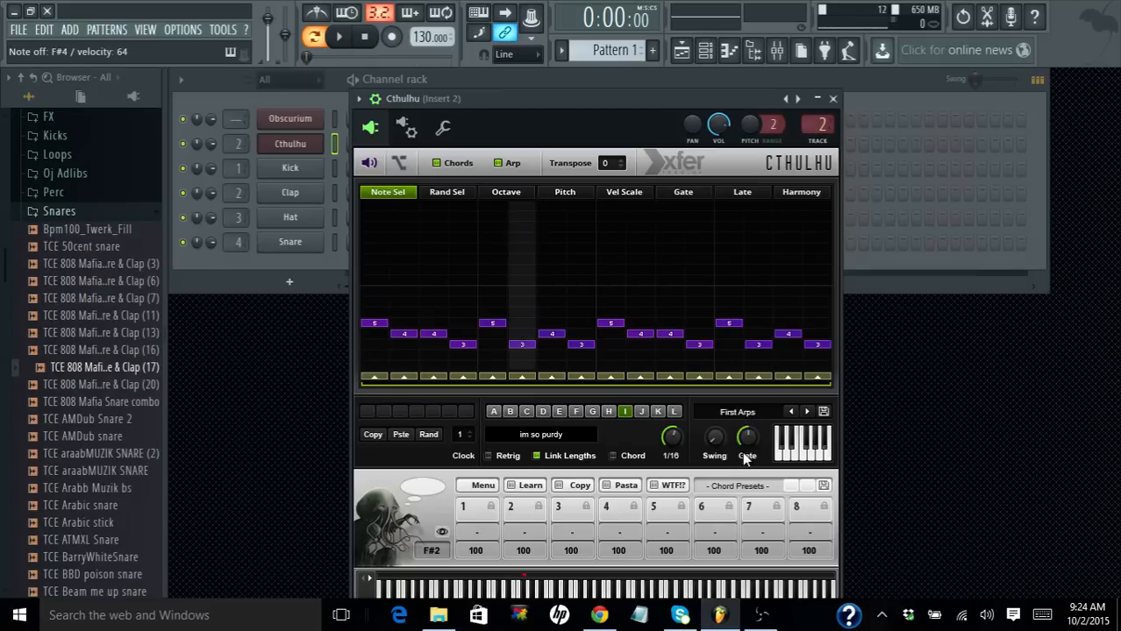
Look through Cthulhu's chord preset categories and load Bminor_D Major from Icon_Diatonic.
click(739, 487)
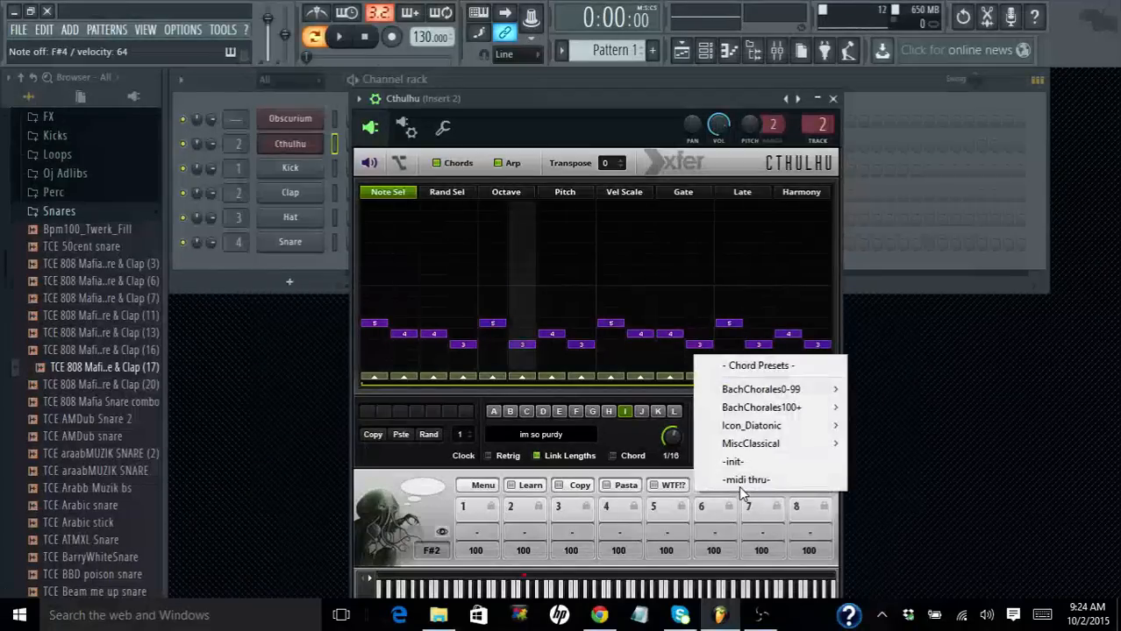
mouse_move(752, 397)
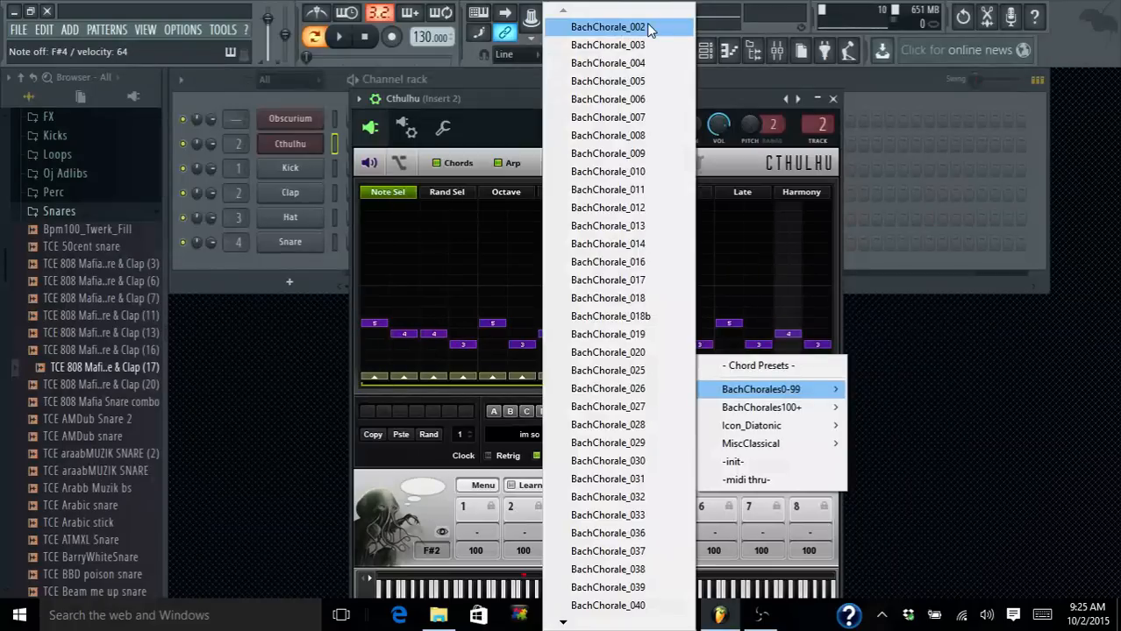
click(721, 95)
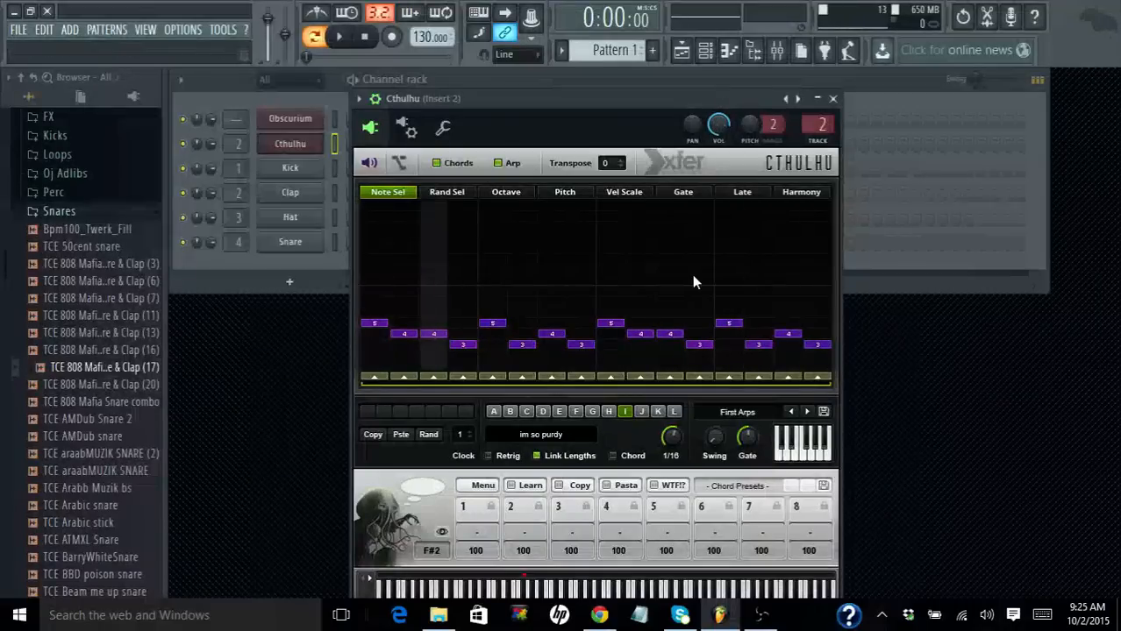
click(739, 494)
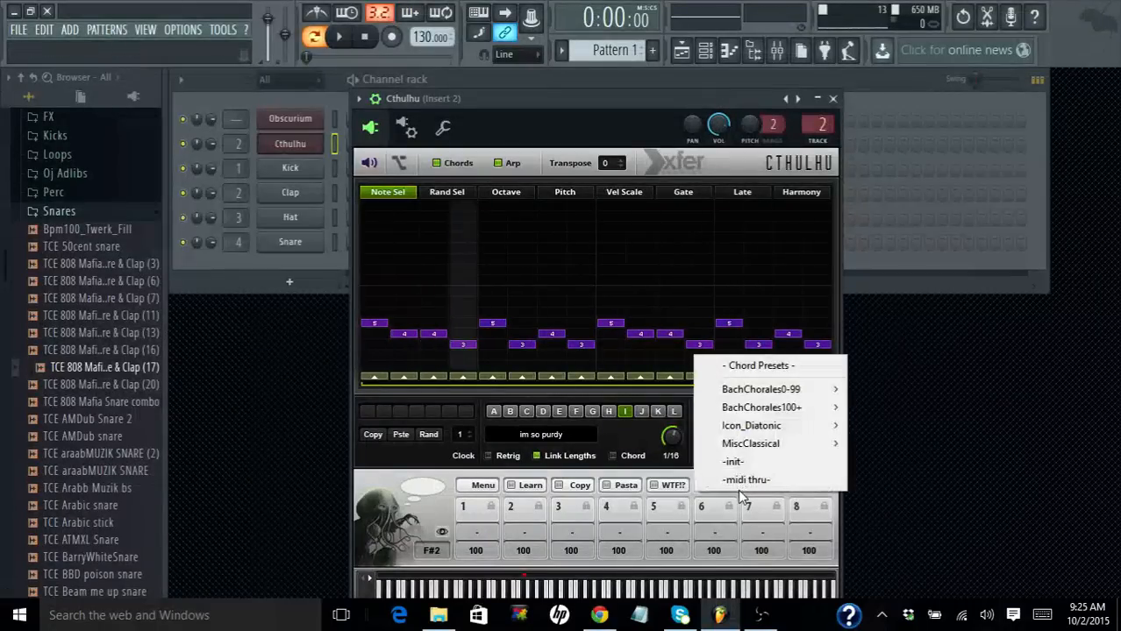
click(630, 439)
click(726, 487)
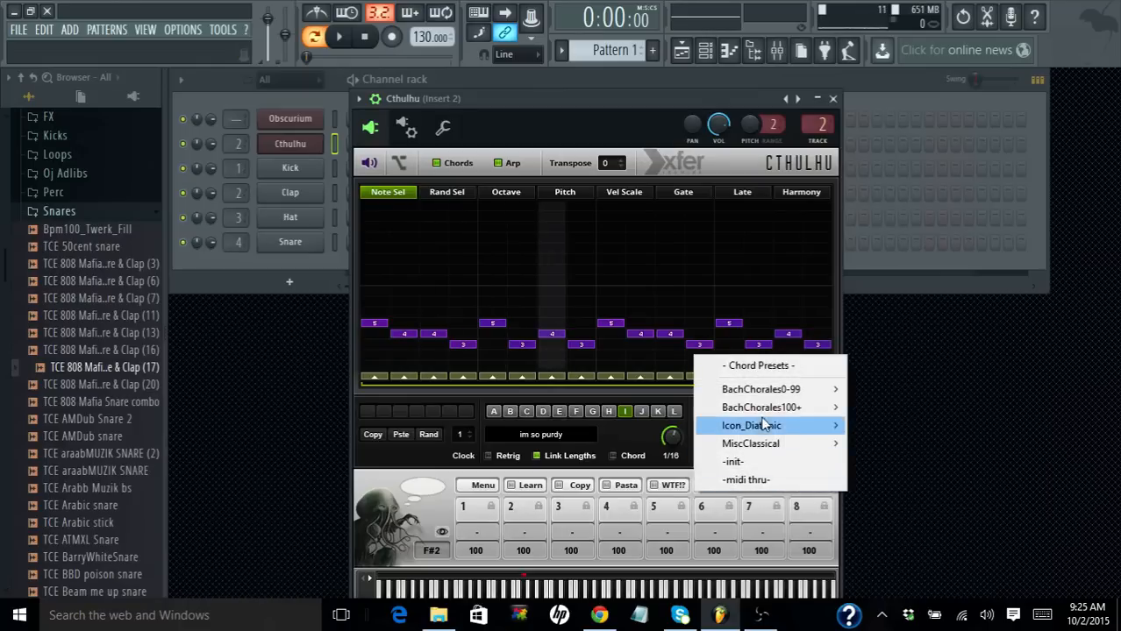
mouse_move(776, 399)
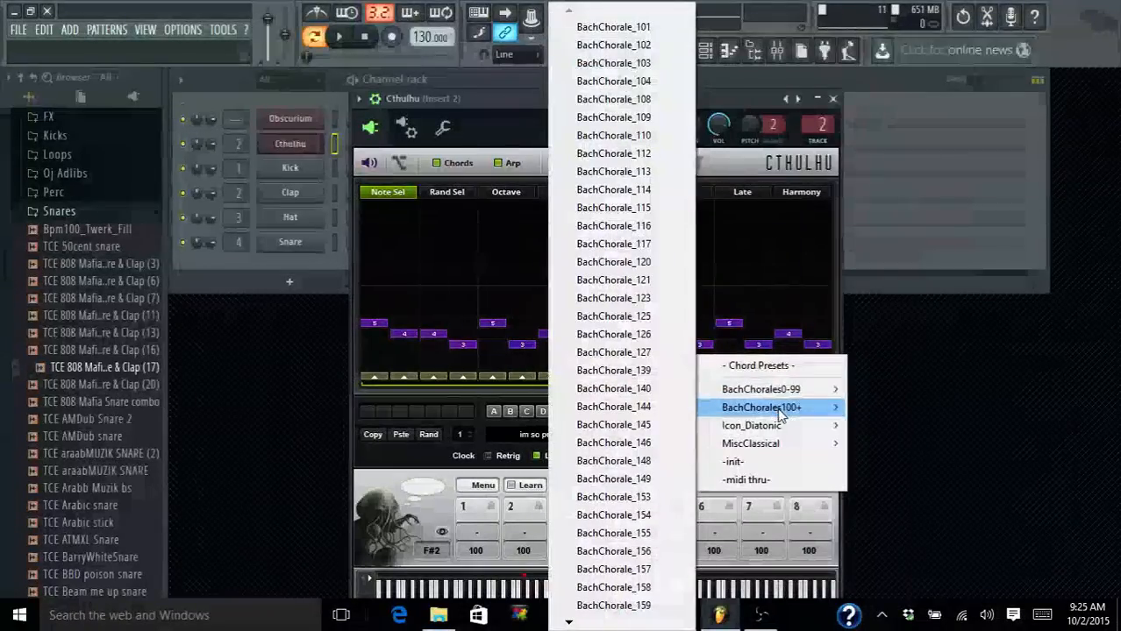
mouse_move(777, 430)
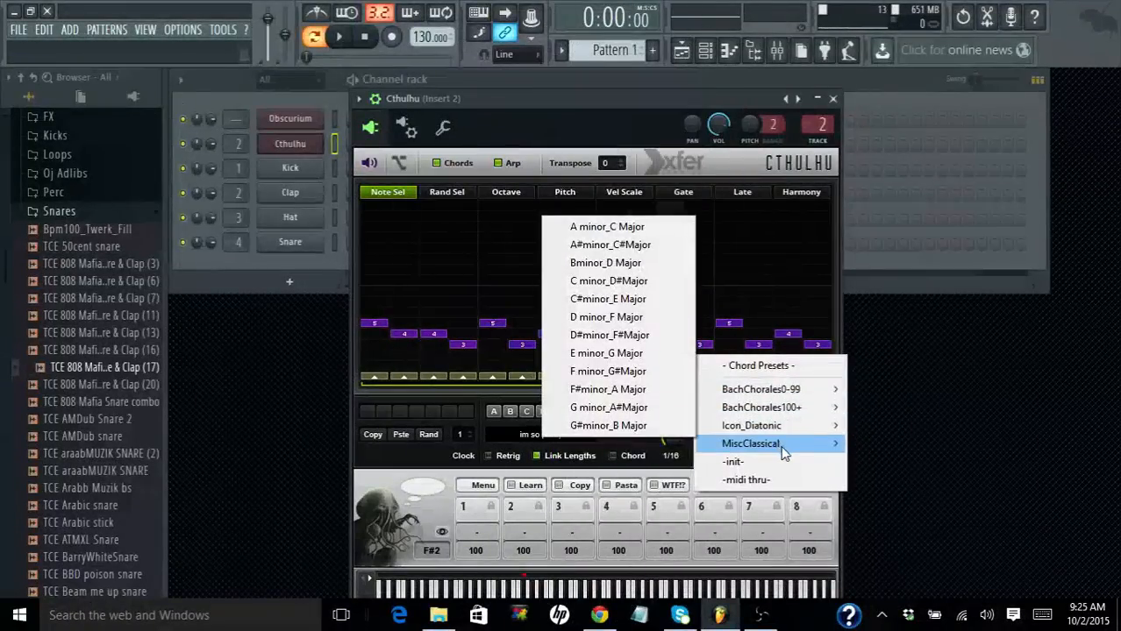
mouse_move(782, 450)
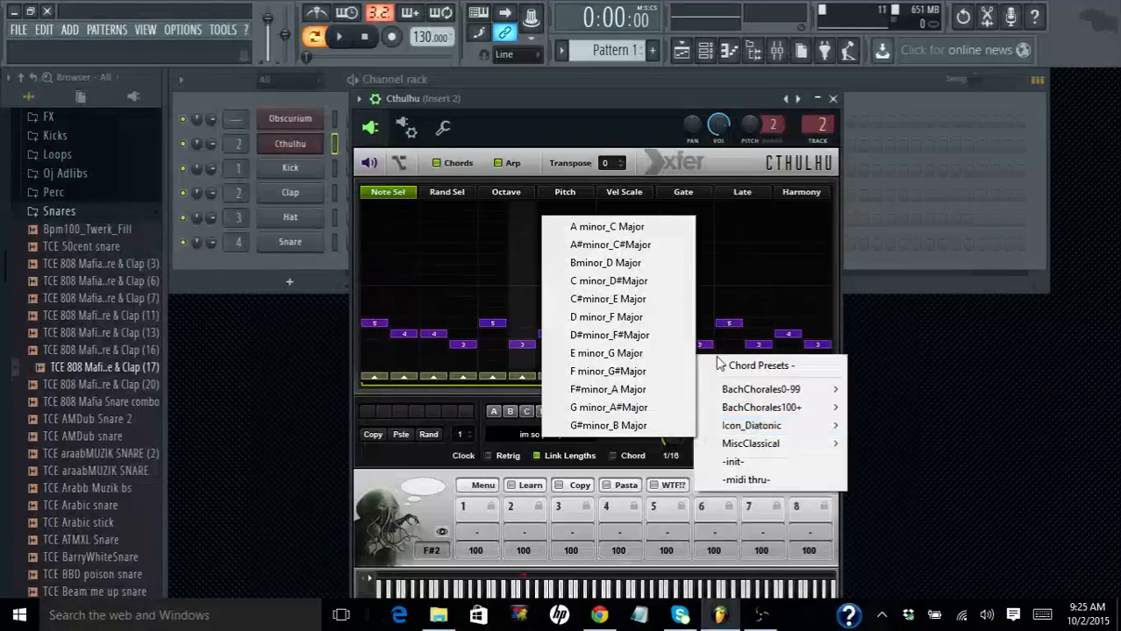
click(629, 263)
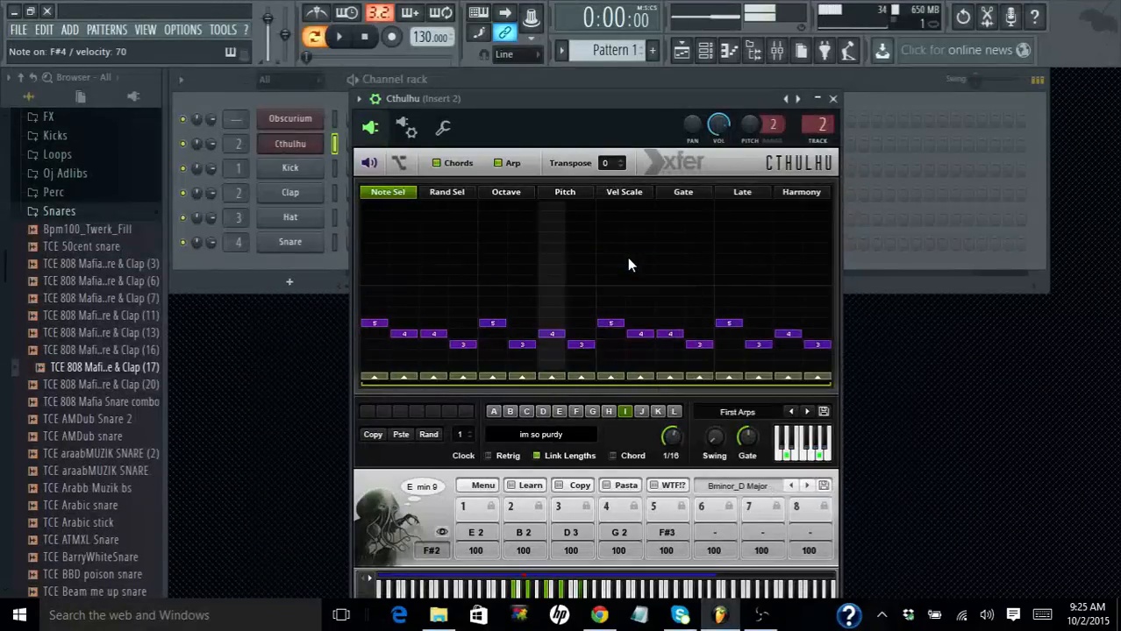
Step forward through Cthulhu's arp presets, from Halfbar Patterns through ThreeSteps, and stop at -INIT ARP-.
click(807, 411)
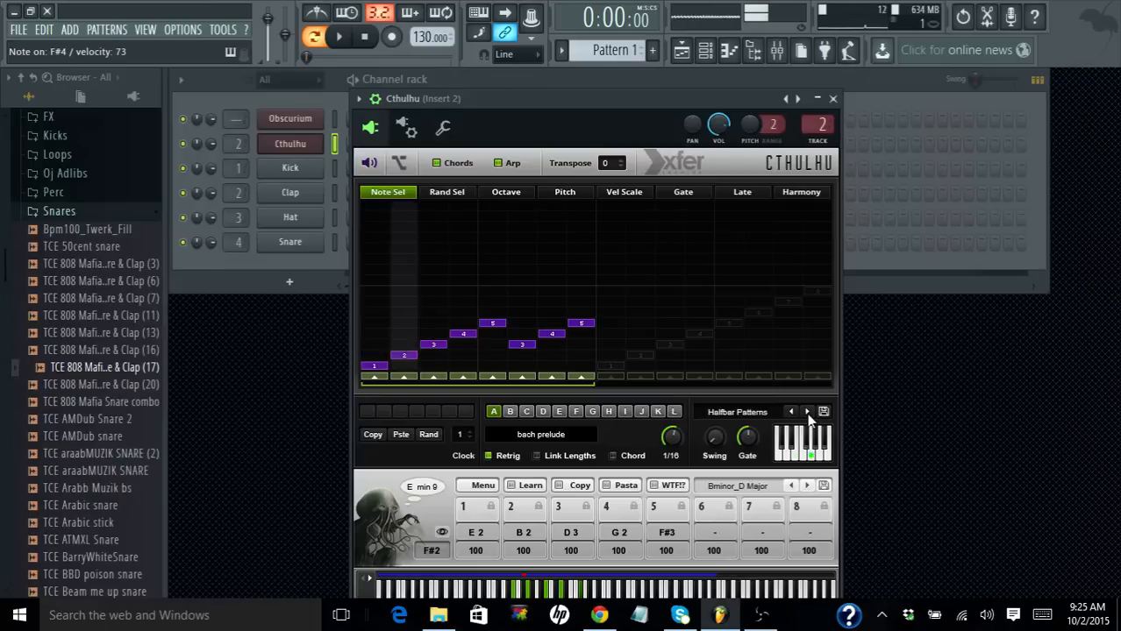
click(807, 411)
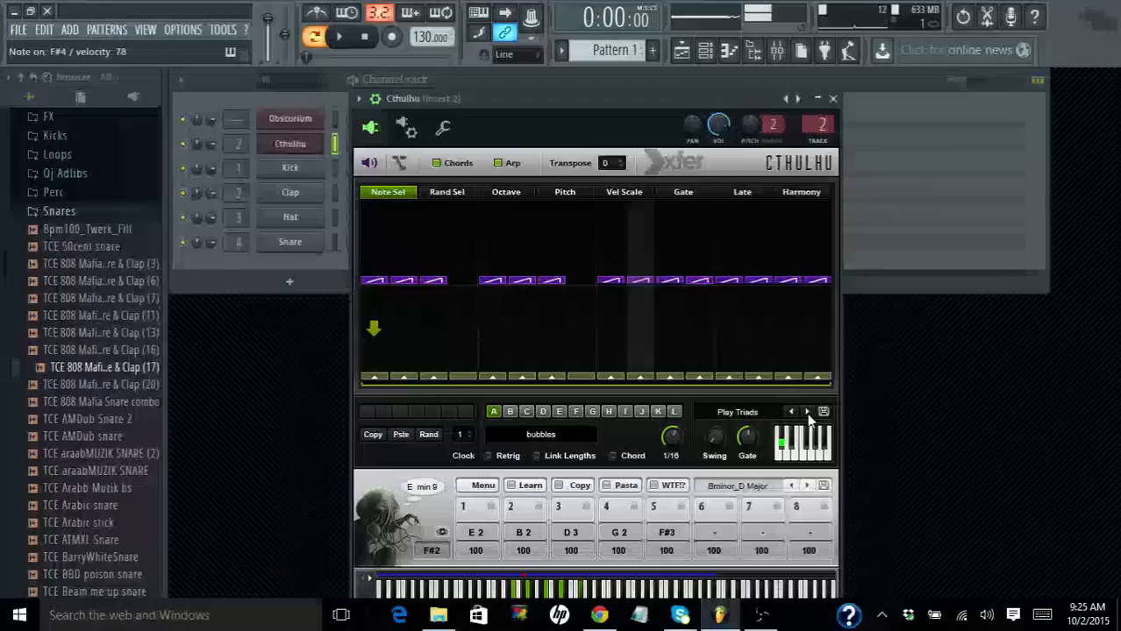
click(807, 412)
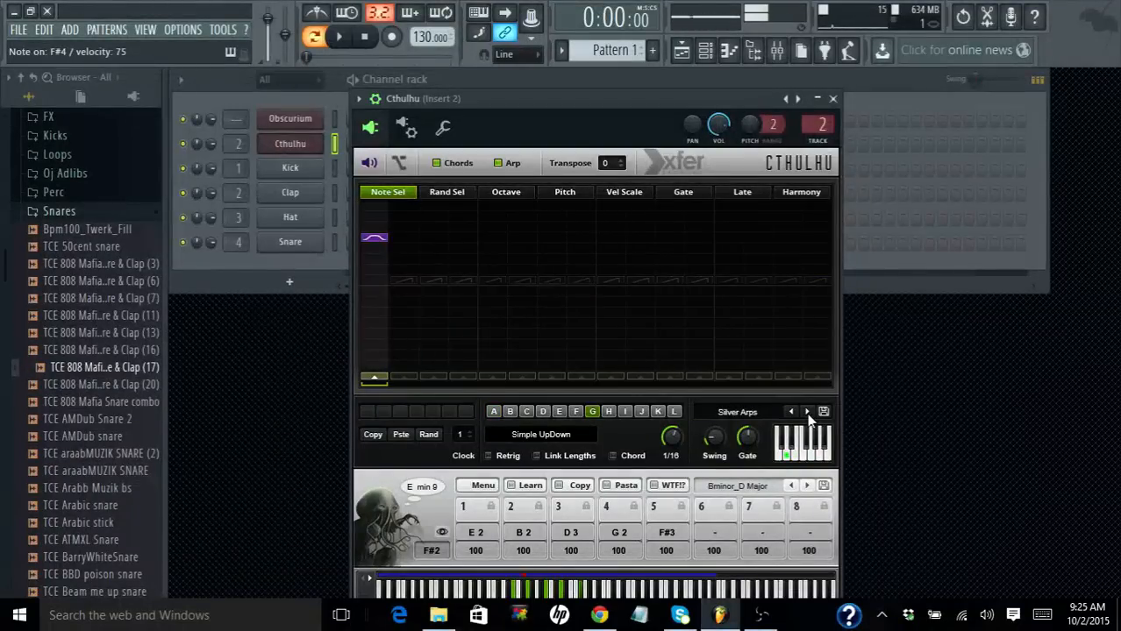
click(807, 411)
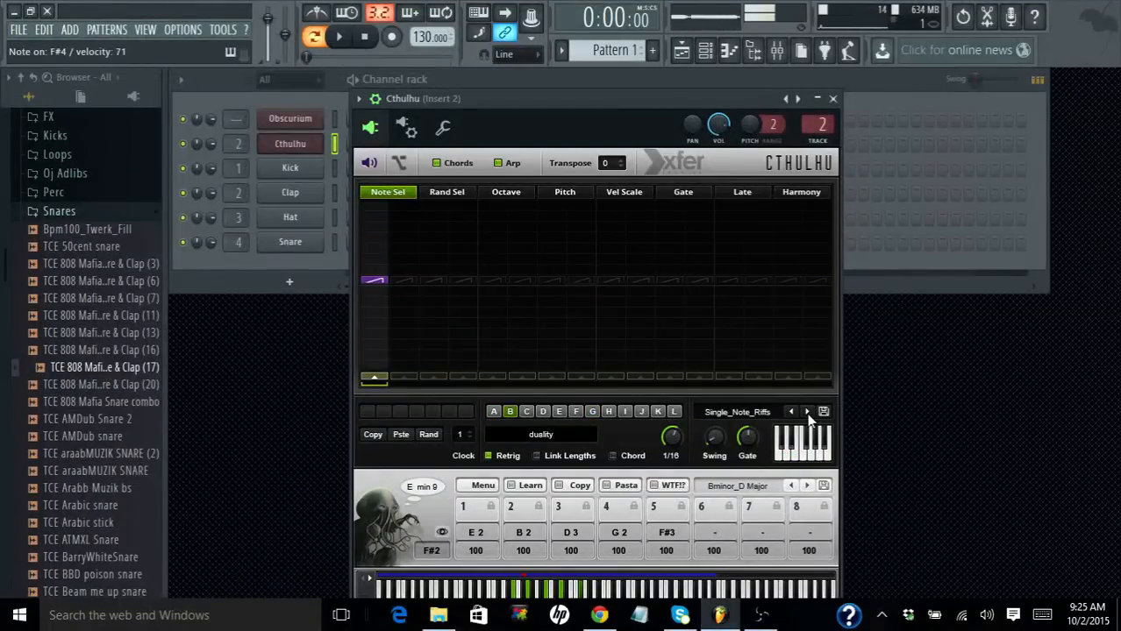
click(807, 411)
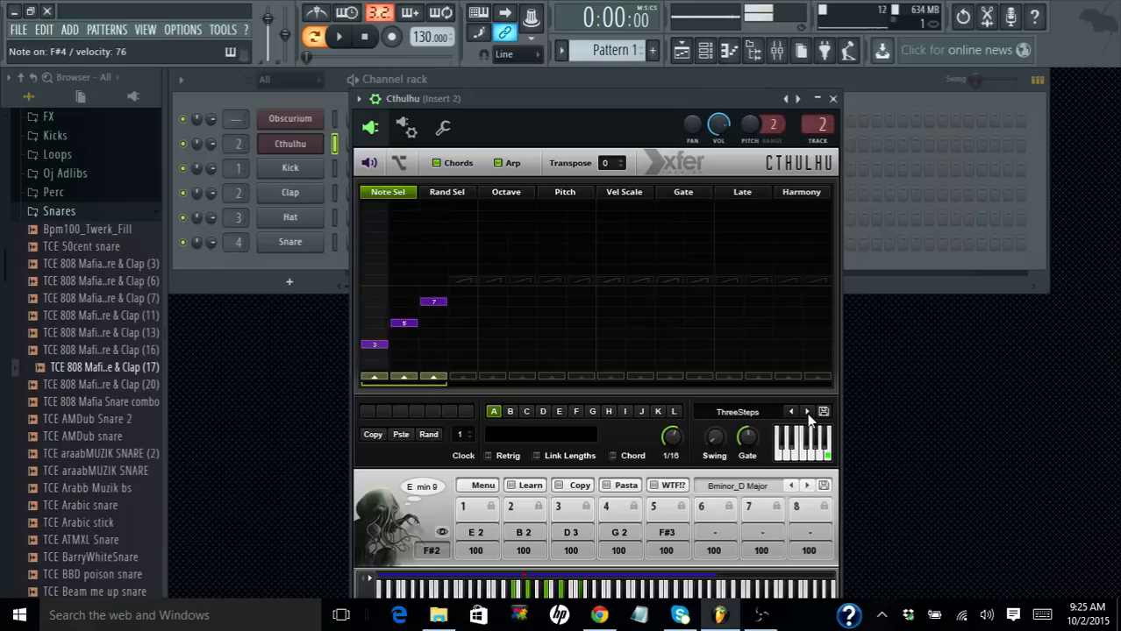
click(807, 412)
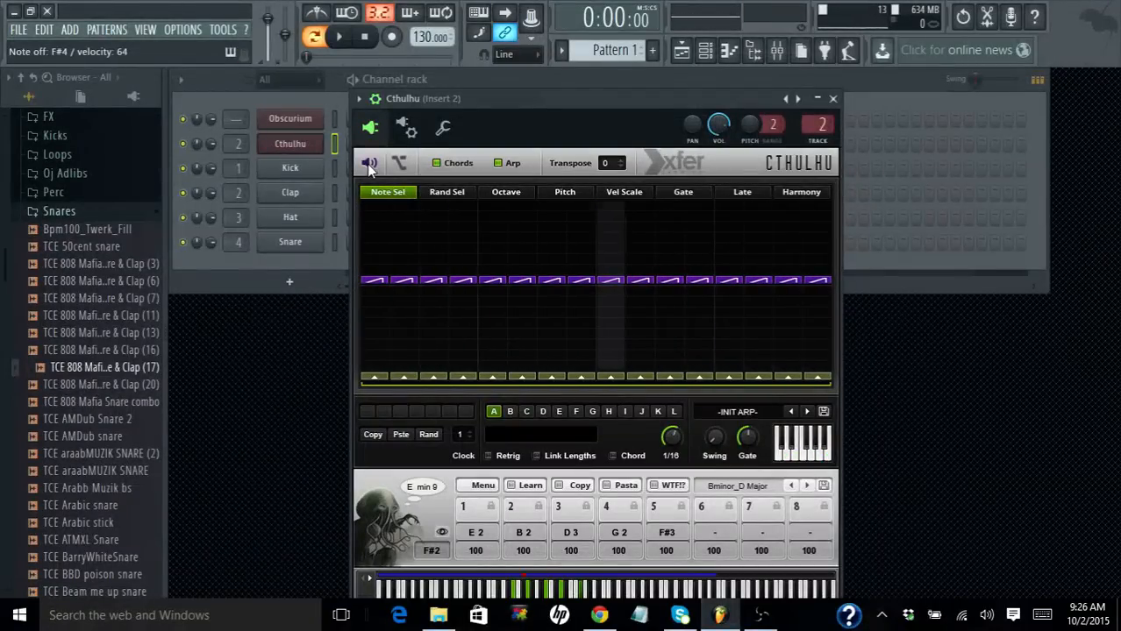
Insert a reFX Nexus channel at Cthulhu's place in the channel rack.
right_click(309, 148)
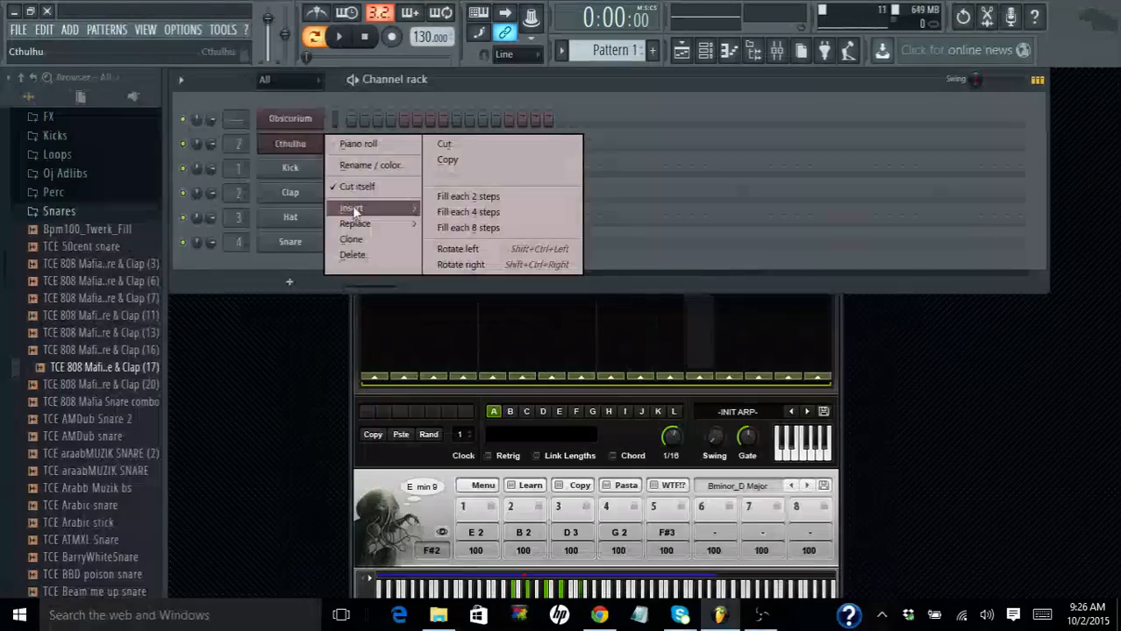
mouse_move(353, 209)
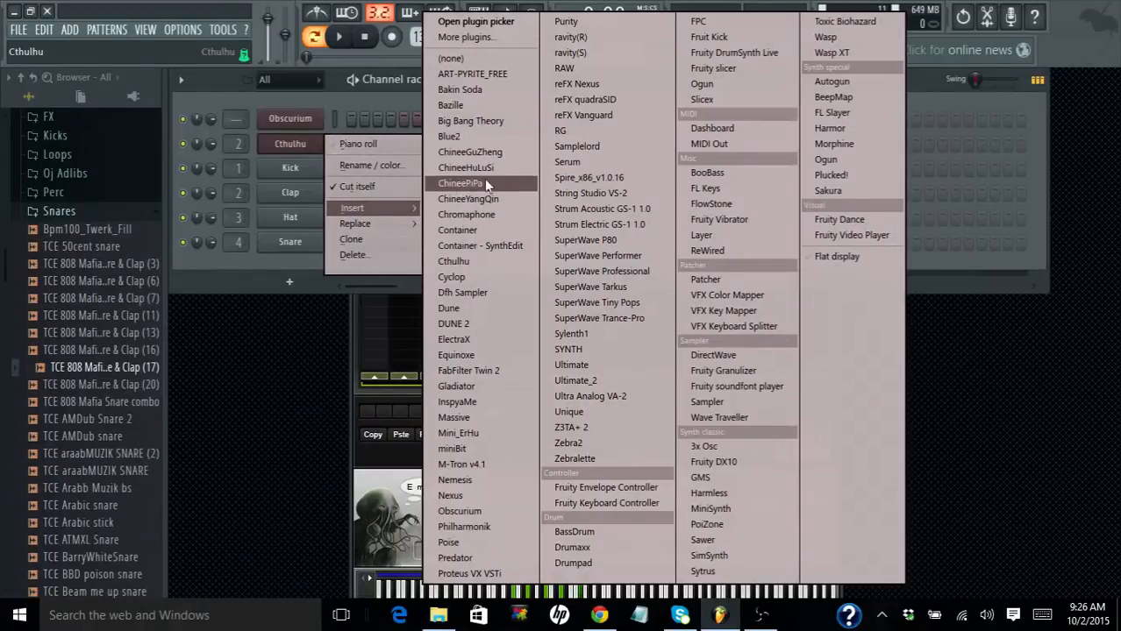
click(588, 83)
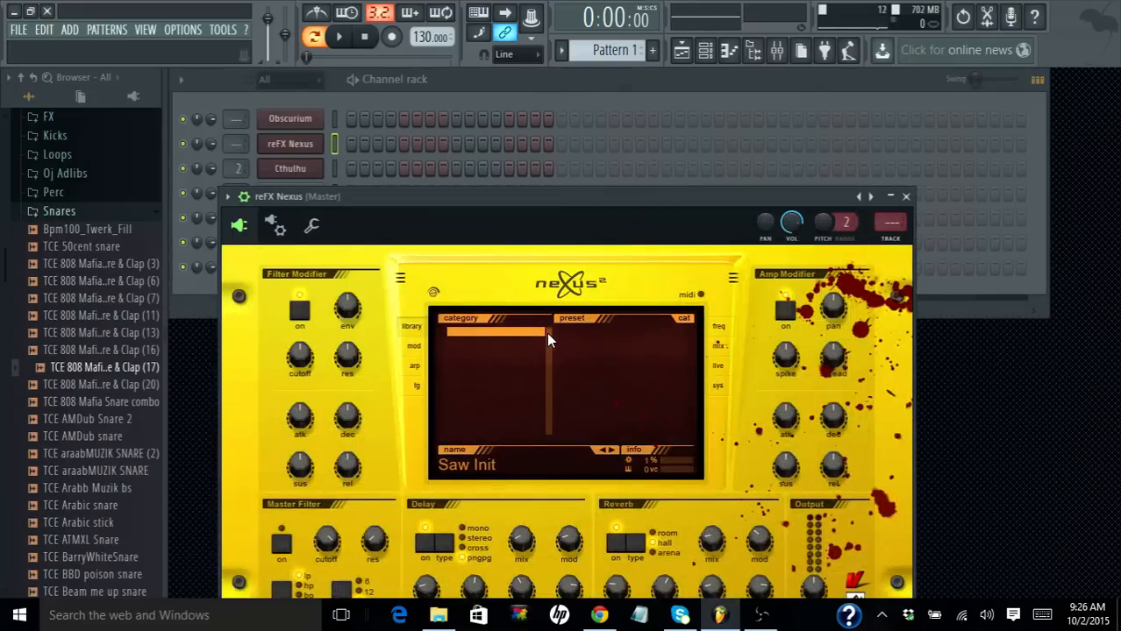
Load the 1994 Piano preset from the LoudPvck Nexus category in reFX Nexus.
drag(551, 358, 553, 396)
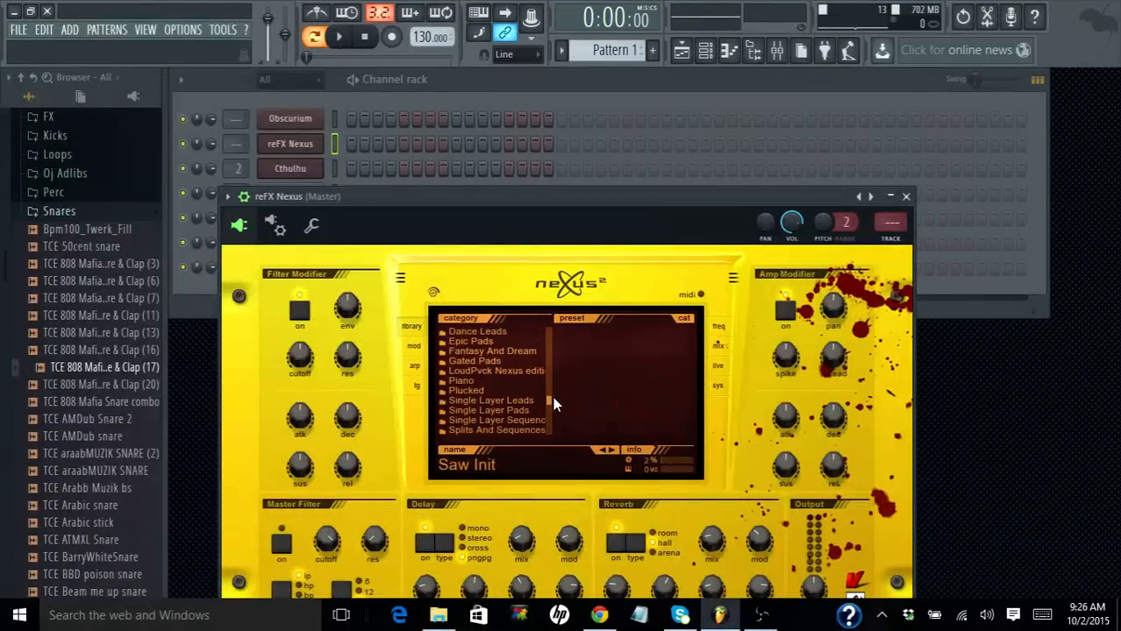
click(493, 369)
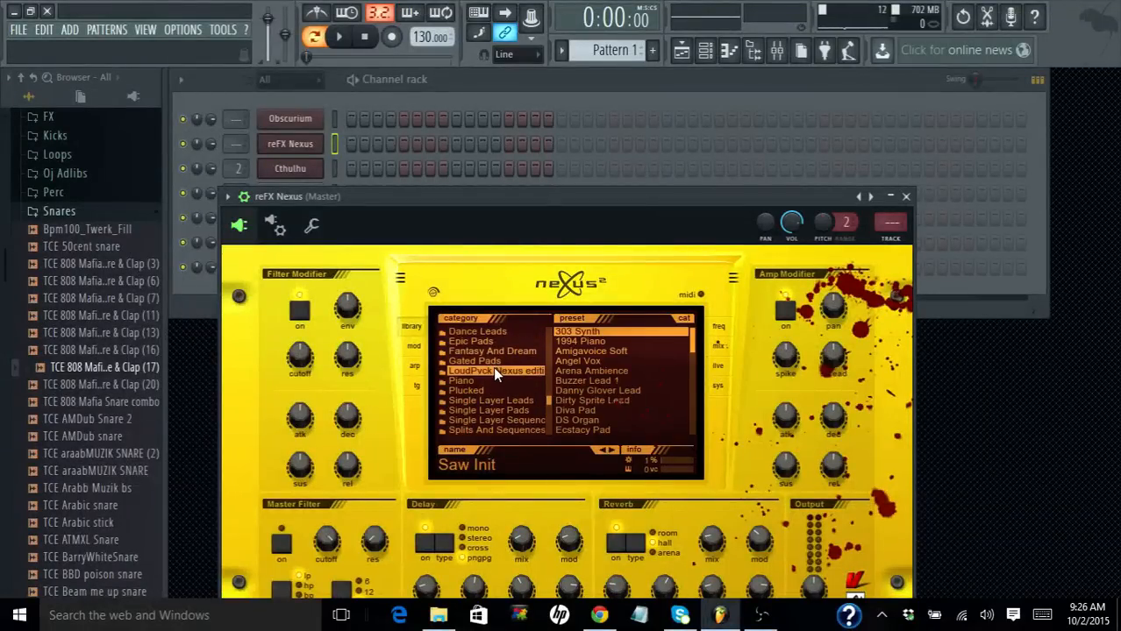
click(568, 342)
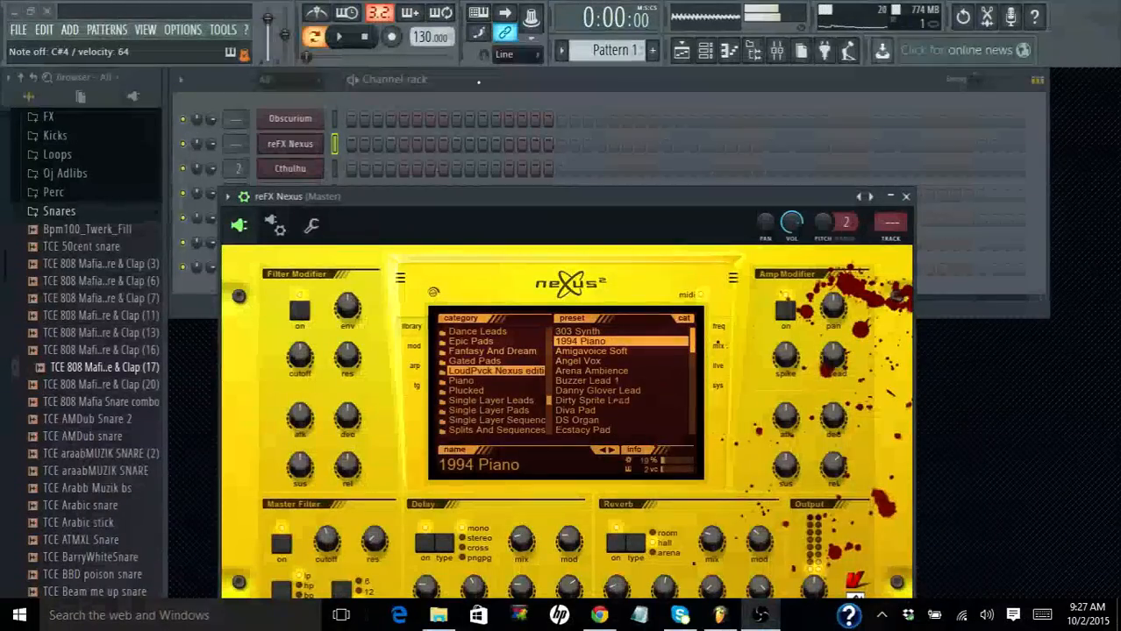
Move the Nexus window aside and open Cthulhu's plugin wrapper settings to check its MIDI ports.
drag(480, 206, 568, 215)
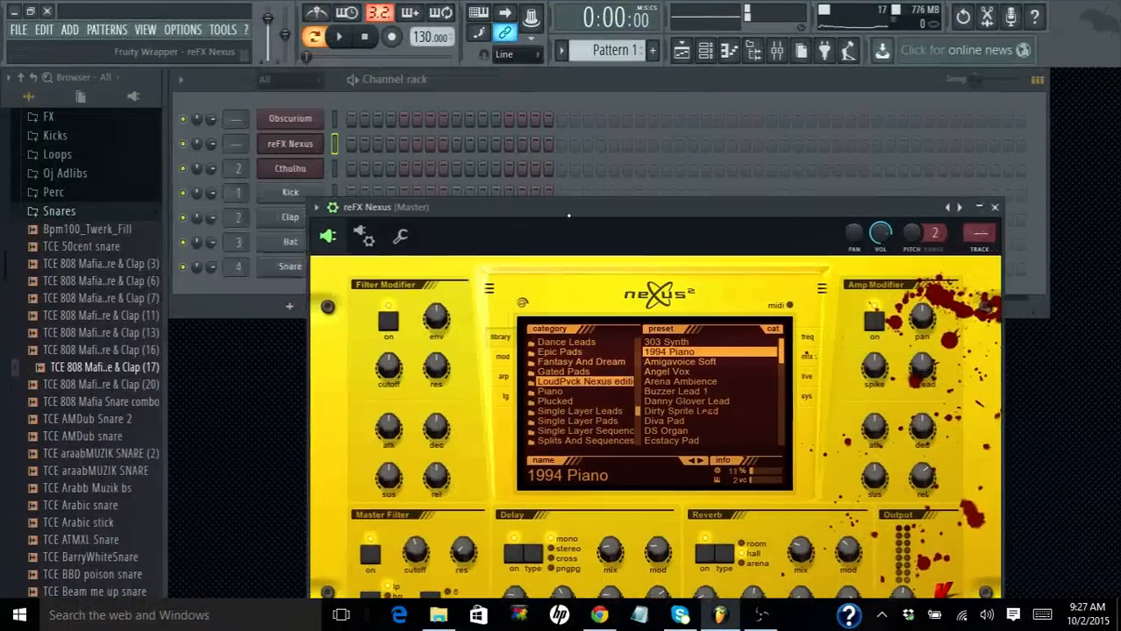
click(299, 168)
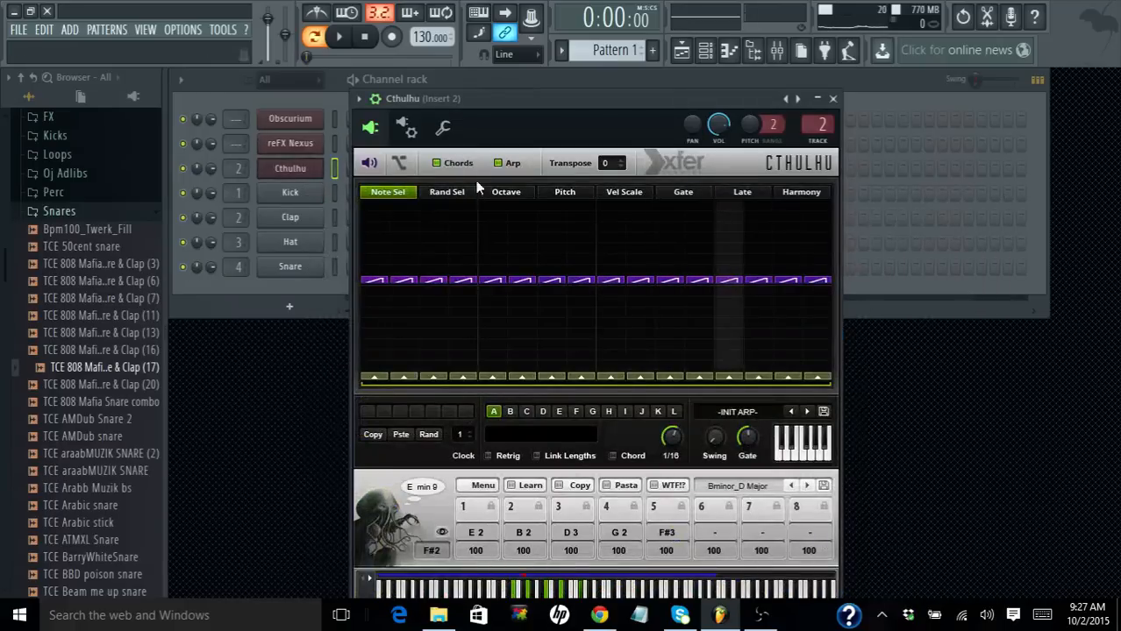
click(442, 129)
click(404, 130)
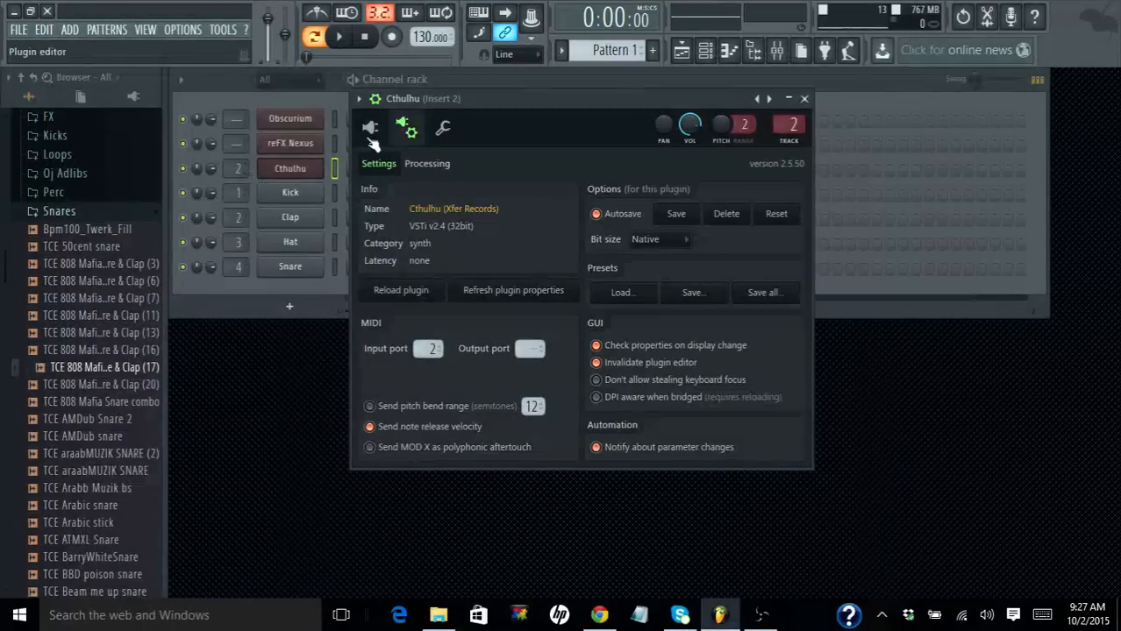
Try reFX Nexus with its MIDI output port set to 2, testing it from the Cthulhu channel.
click(304, 149)
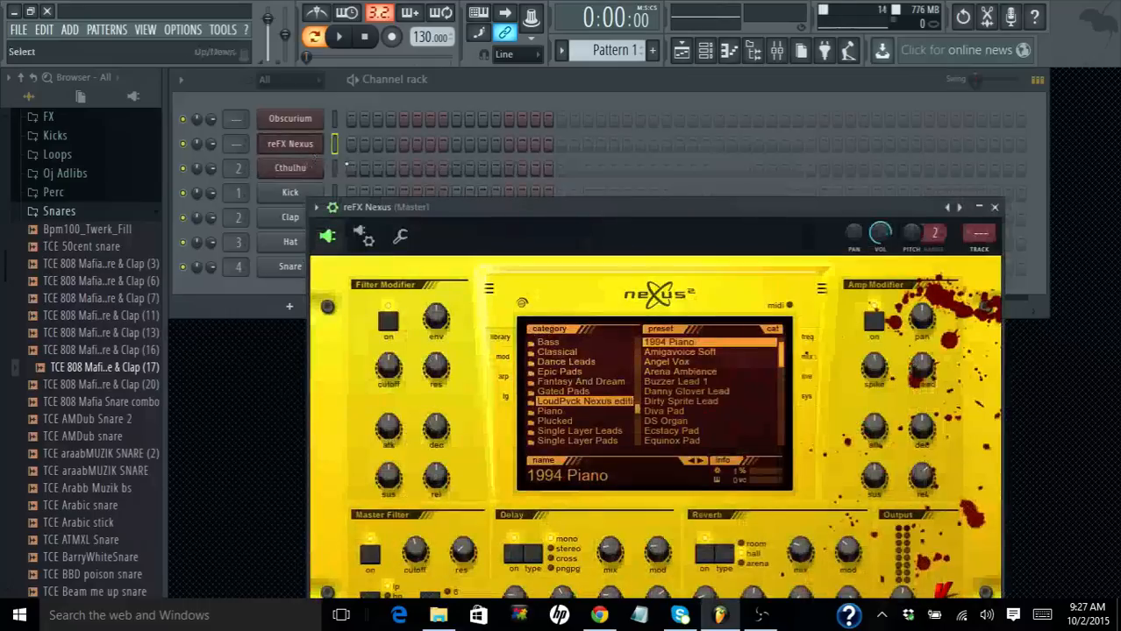
click(363, 237)
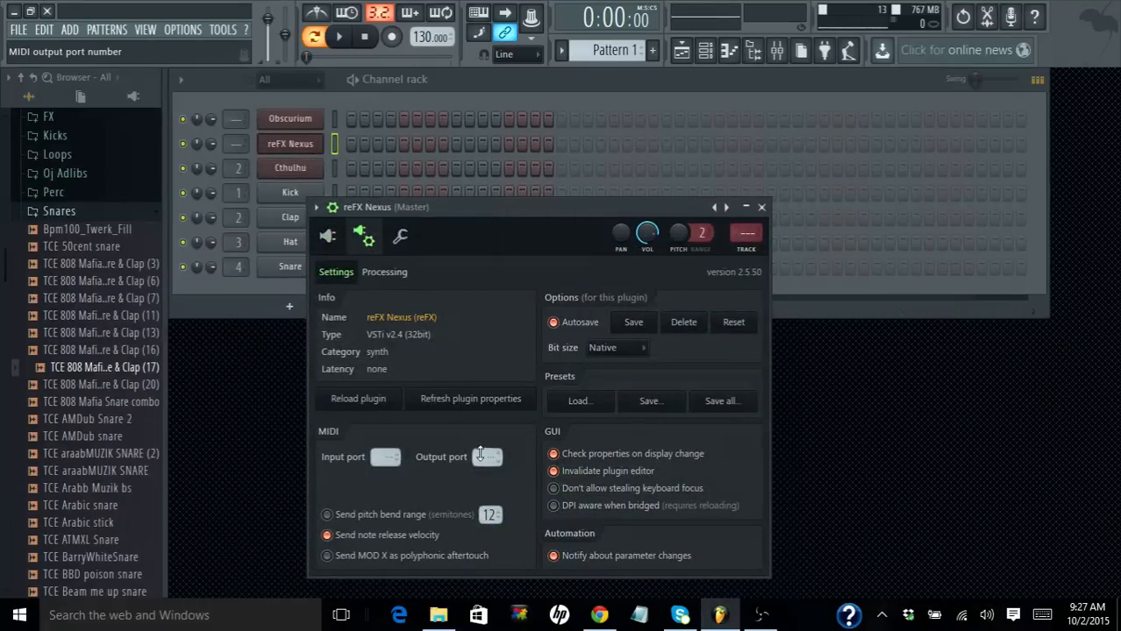
scroll(487, 457, up, 1)
click(335, 170)
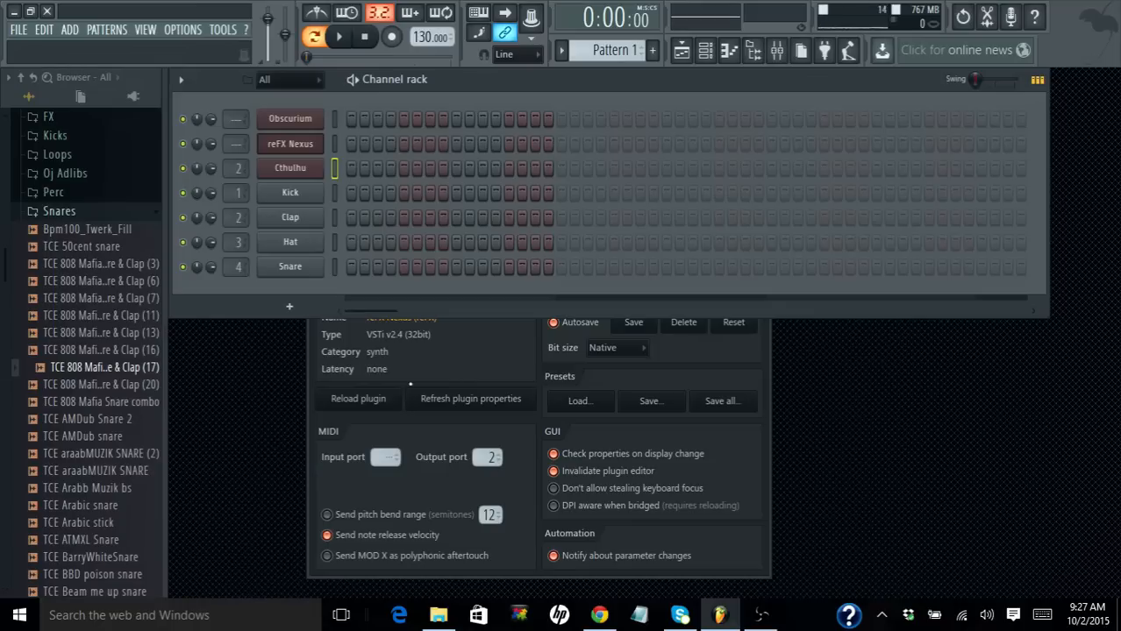
click(492, 358)
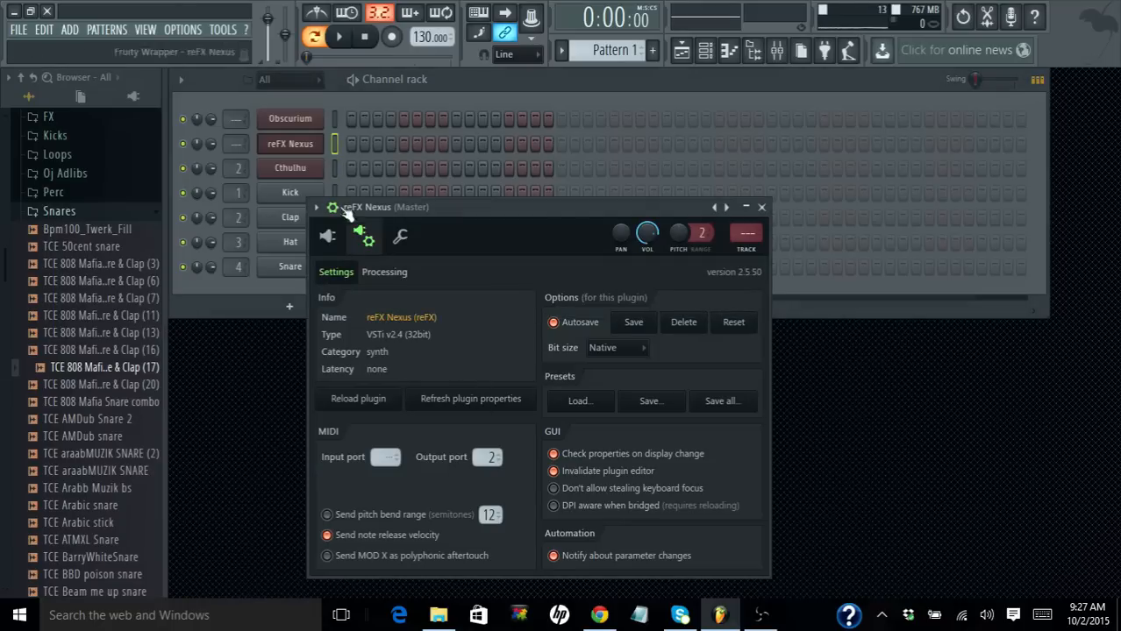
Route Cthulhu into reFX Nexus: Cthulhu on MIDI output port 2, Nexus on input port 2, with their other ports cleared; select the Cthulhu channel.
click(307, 169)
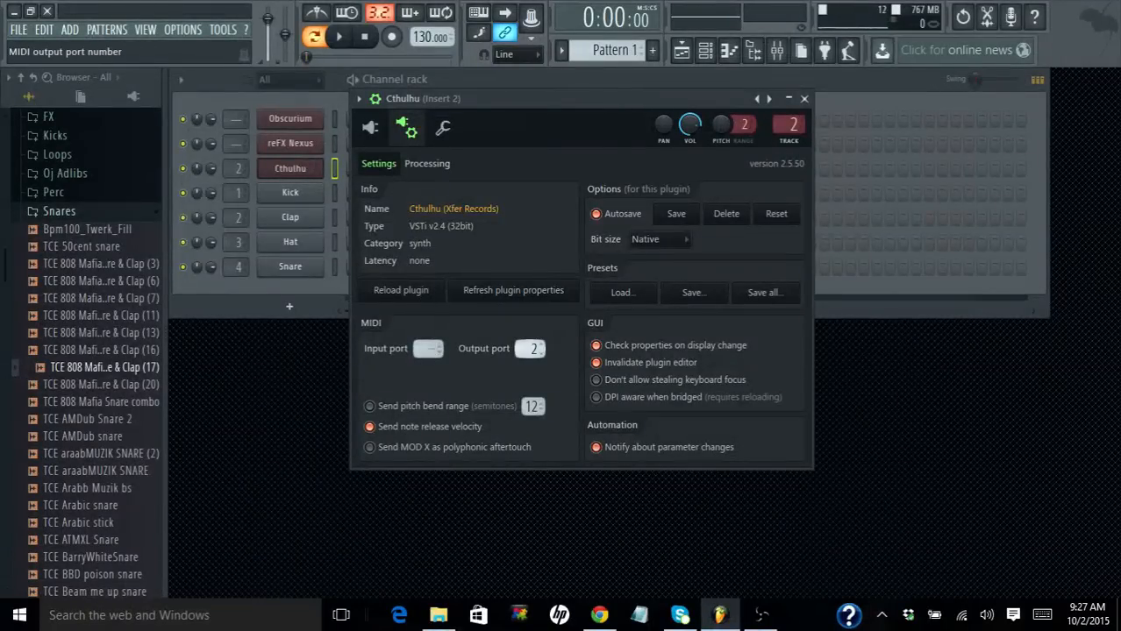
click(299, 148)
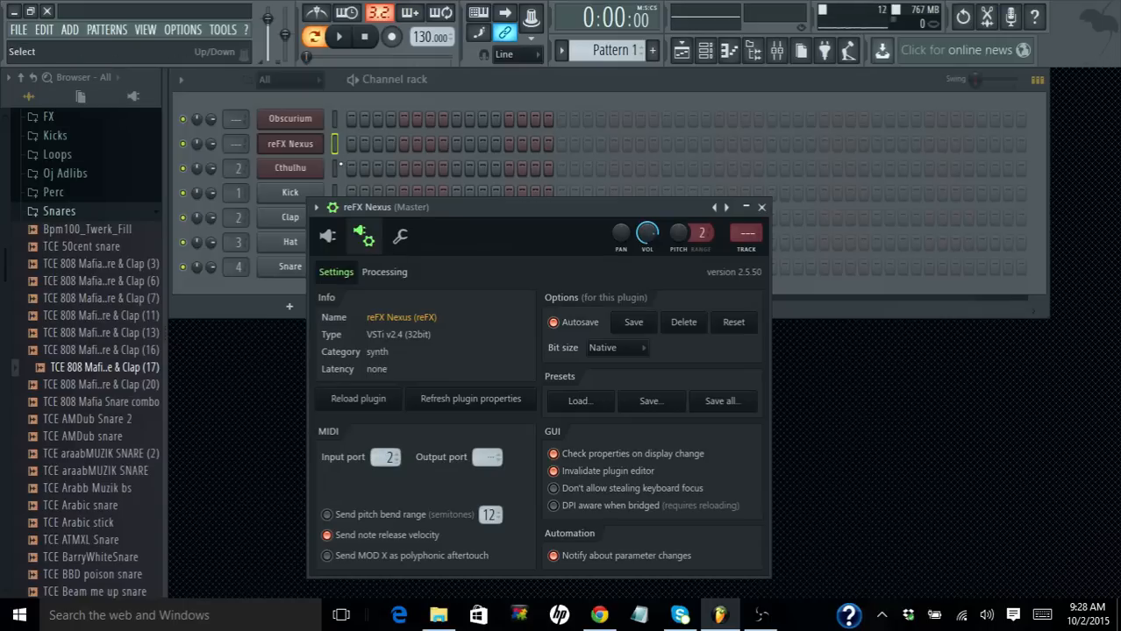
click(336, 166)
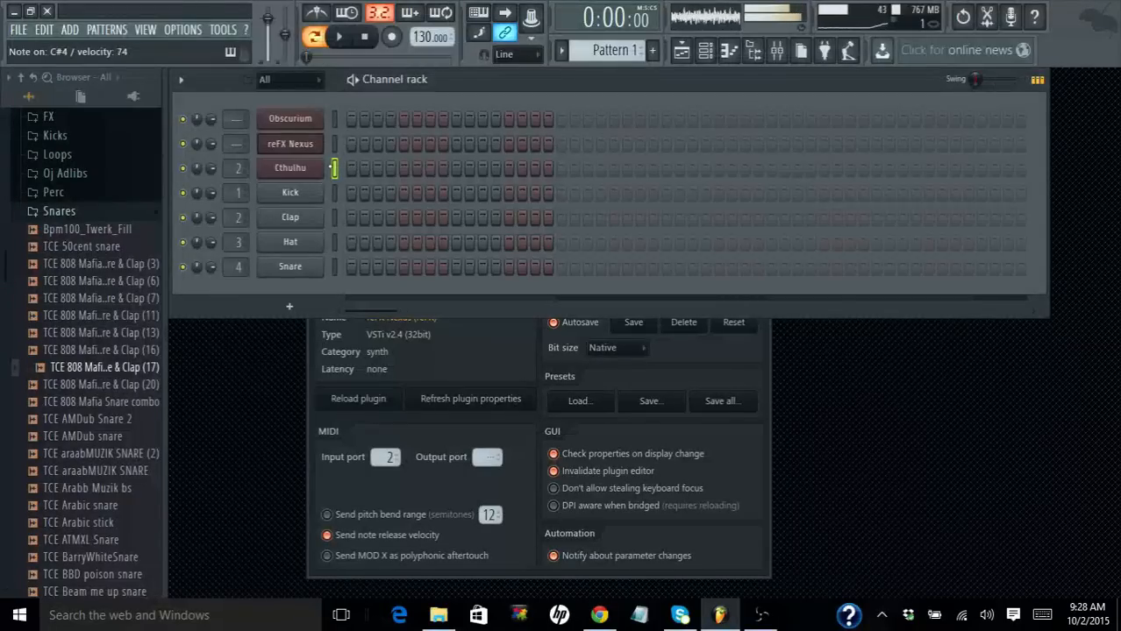
Return Cthulhu and reFX Nexus from wrapper settings to their plugin interfaces, and bring Cthulhu forward with its channel selected.
click(293, 169)
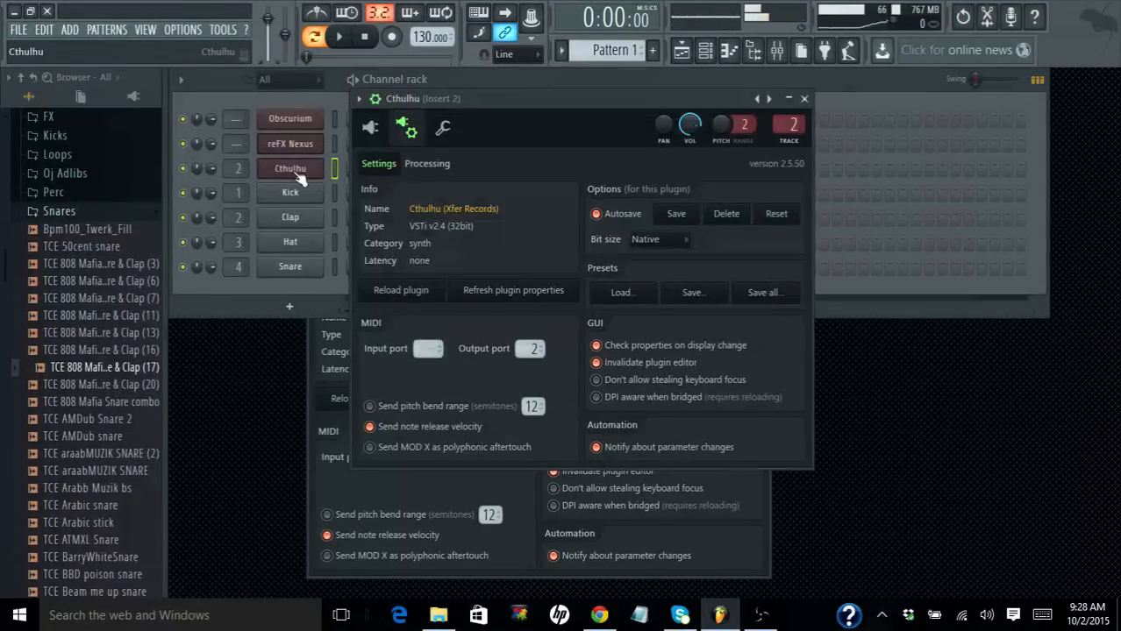
click(369, 128)
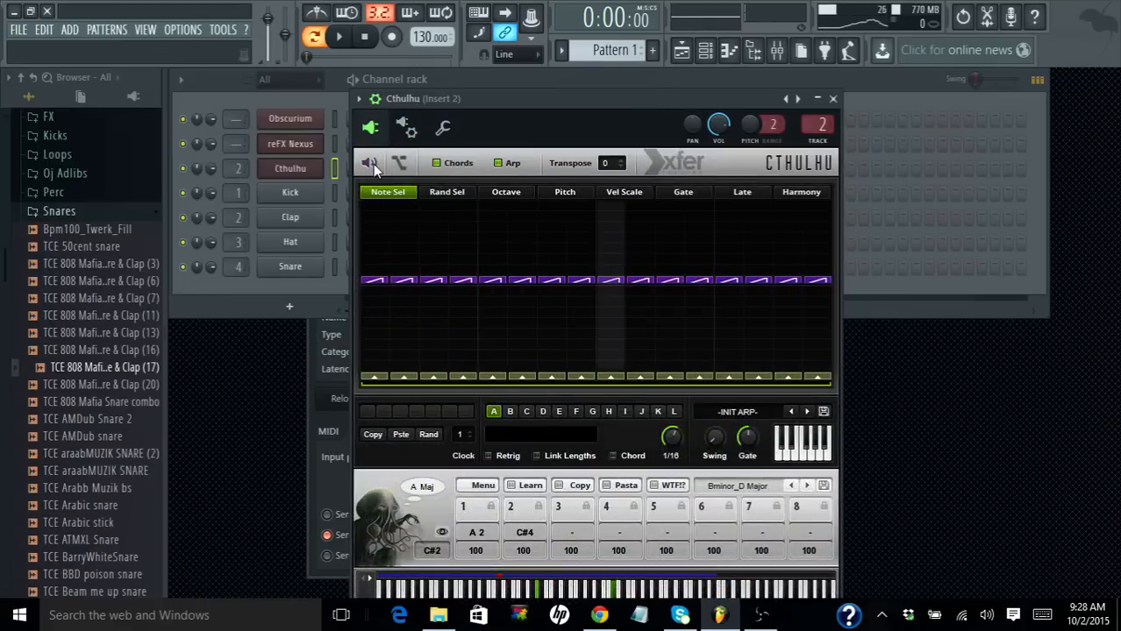
click(319, 368)
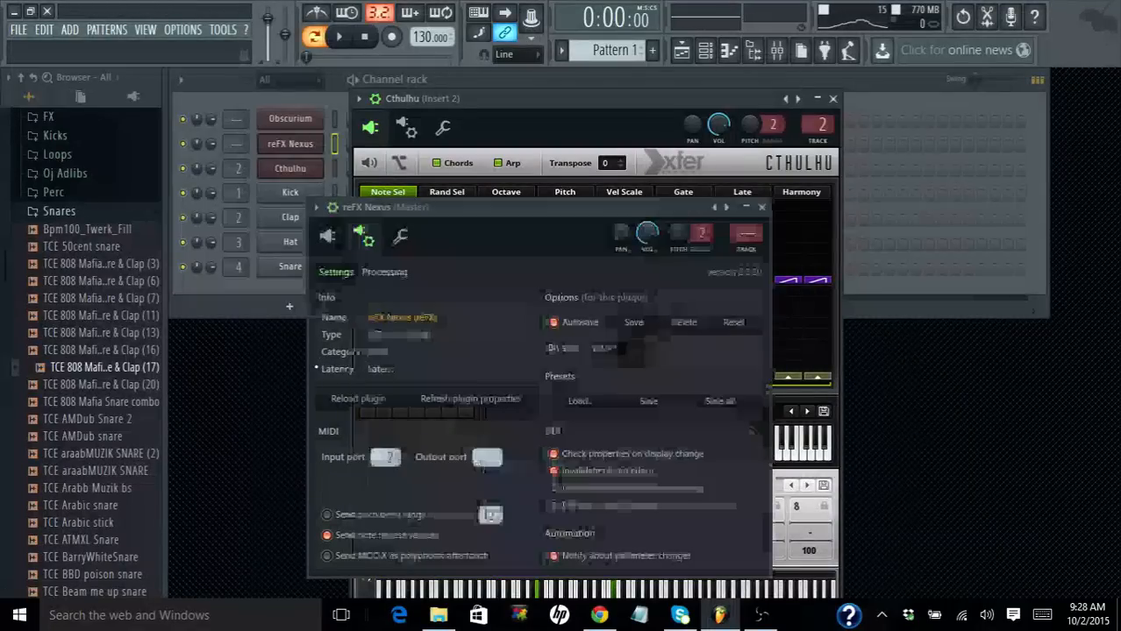
click(327, 236)
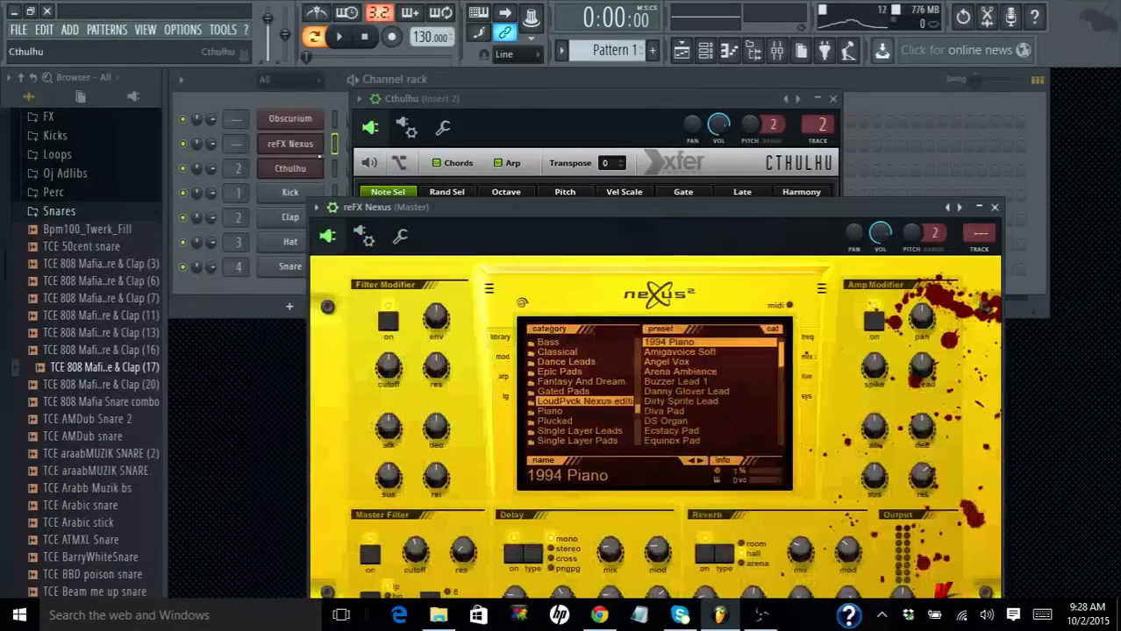
click(335, 168)
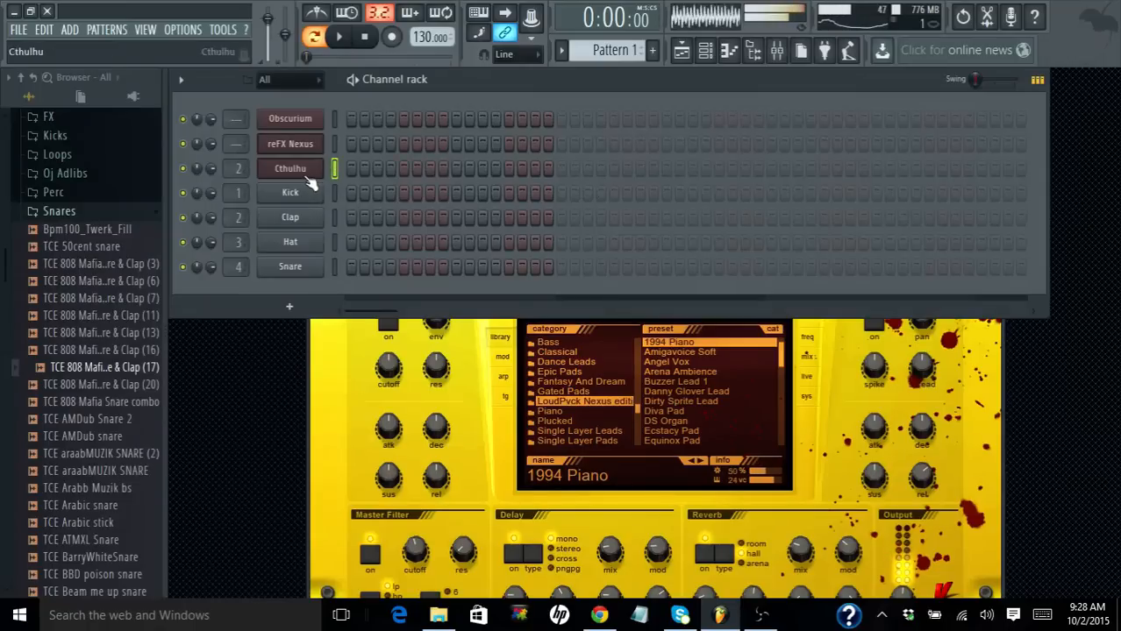
click(302, 171)
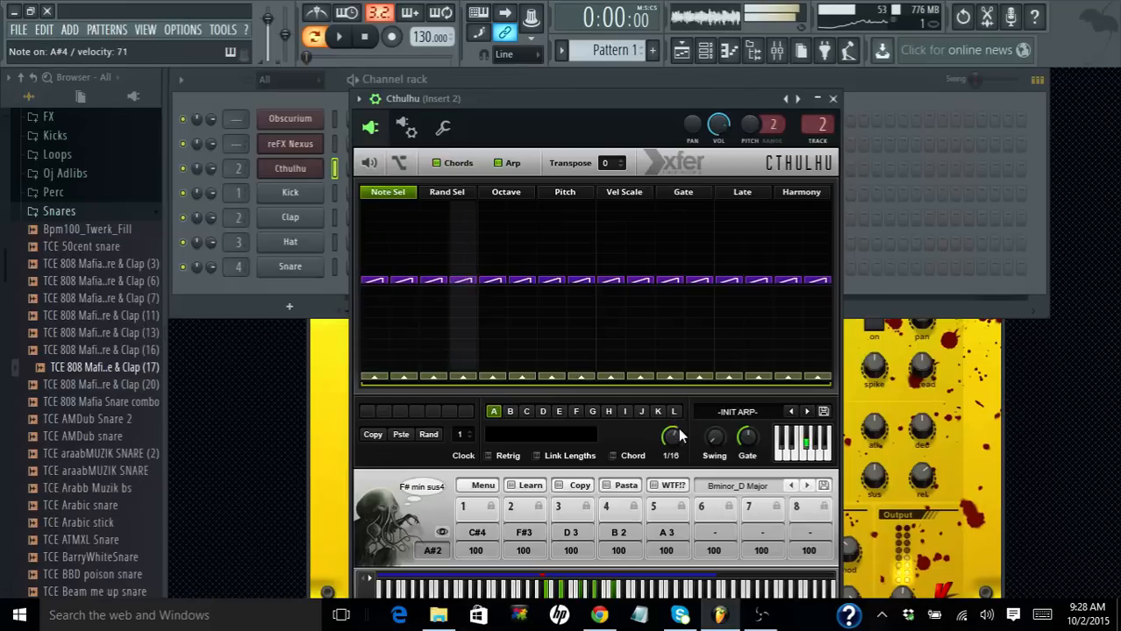
Try arp rates of 1/2 and dotted 1/8 in Cthulhu and settle on 1/8.
drag(671, 436, 678, 471)
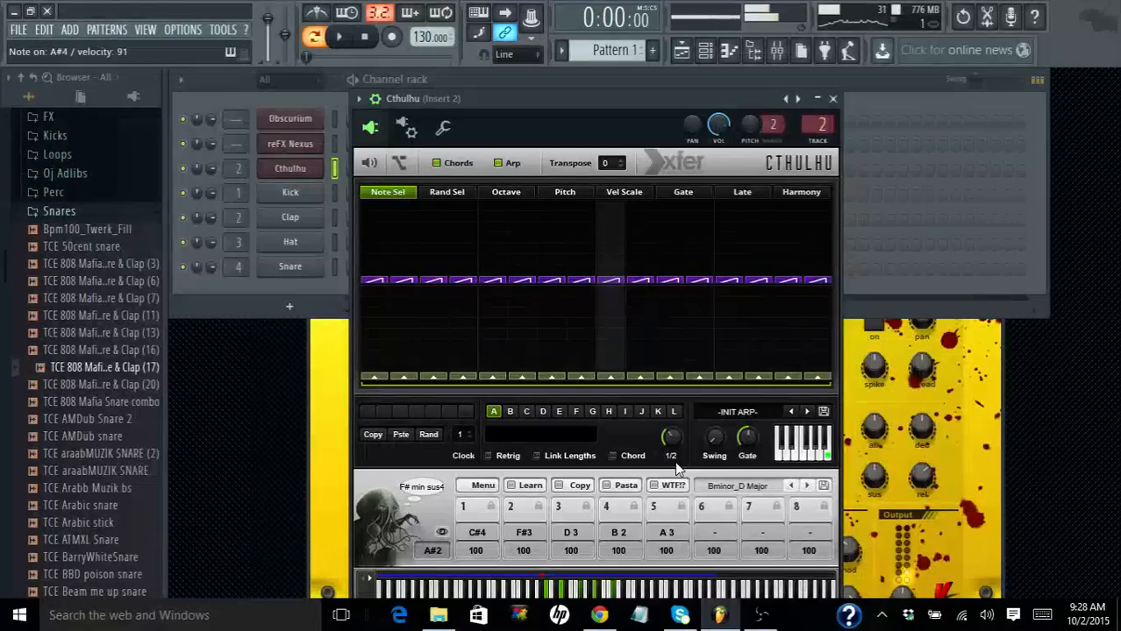
drag(673, 443, 672, 428)
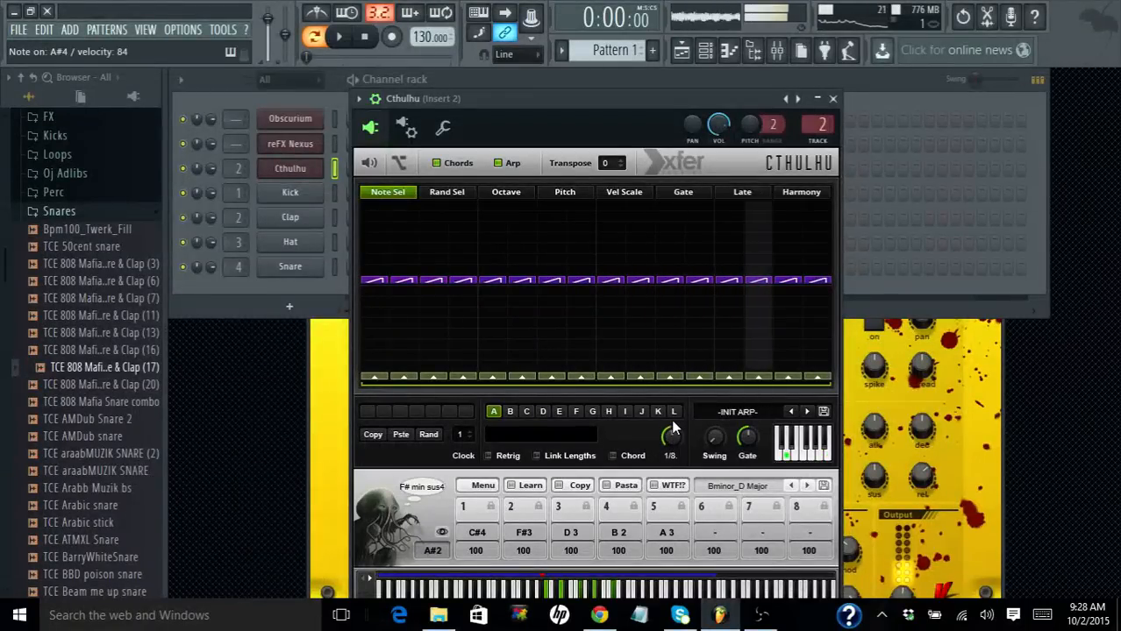
drag(672, 428, 673, 422)
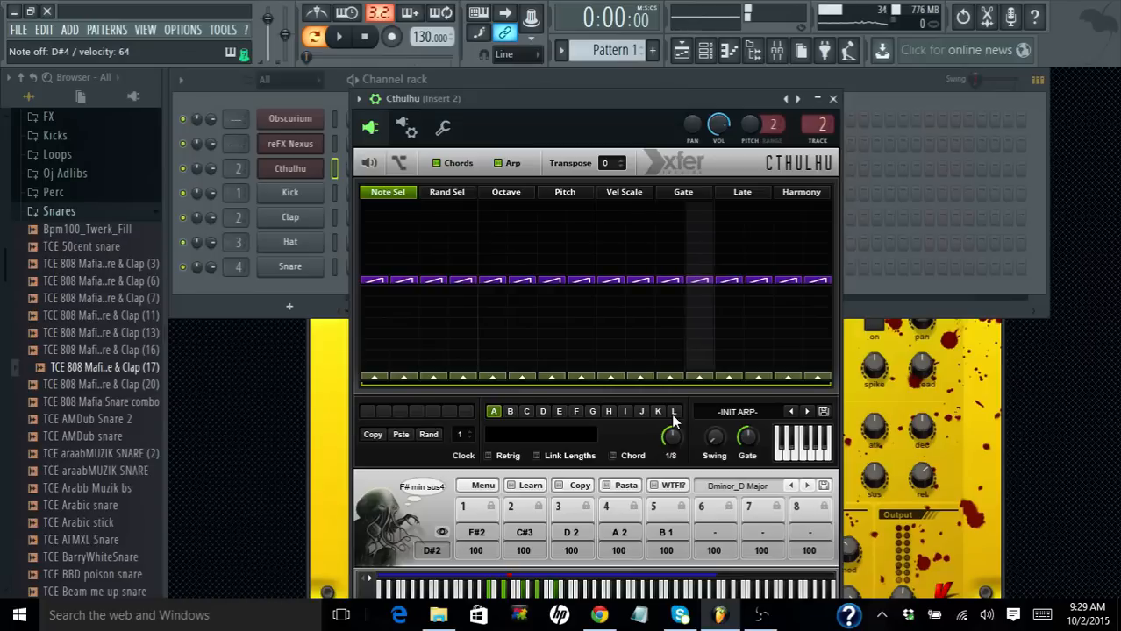
Record the notes D#4 and E4 on the Cthulhu channel in Pattern 1 and align them to bars 1 and 3 in the piano roll.
click(660, 80)
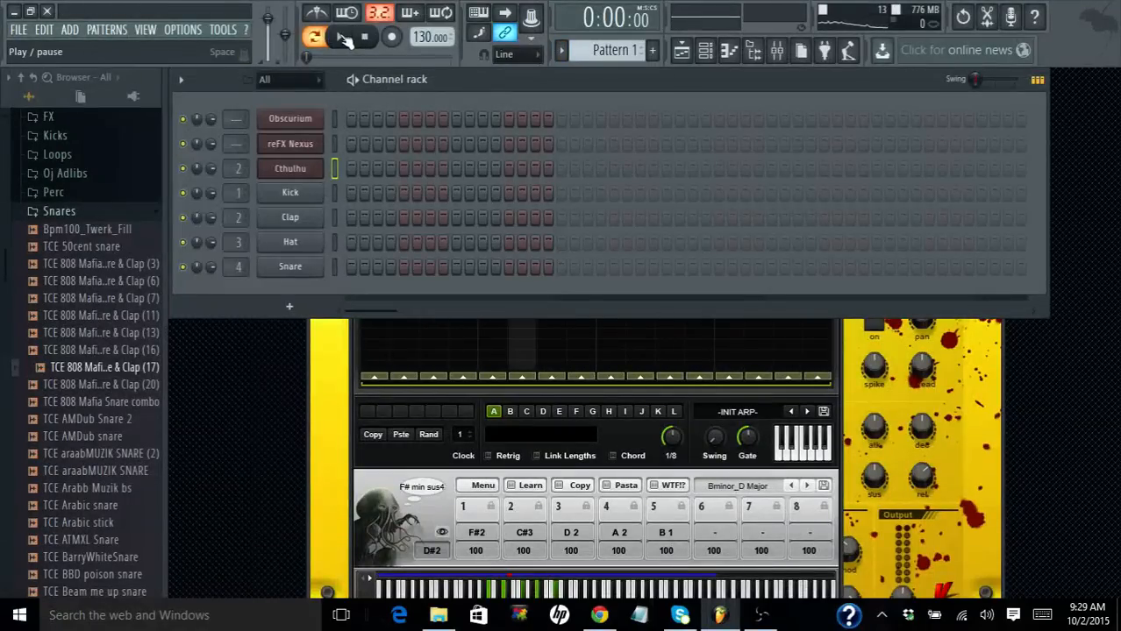
click(392, 37)
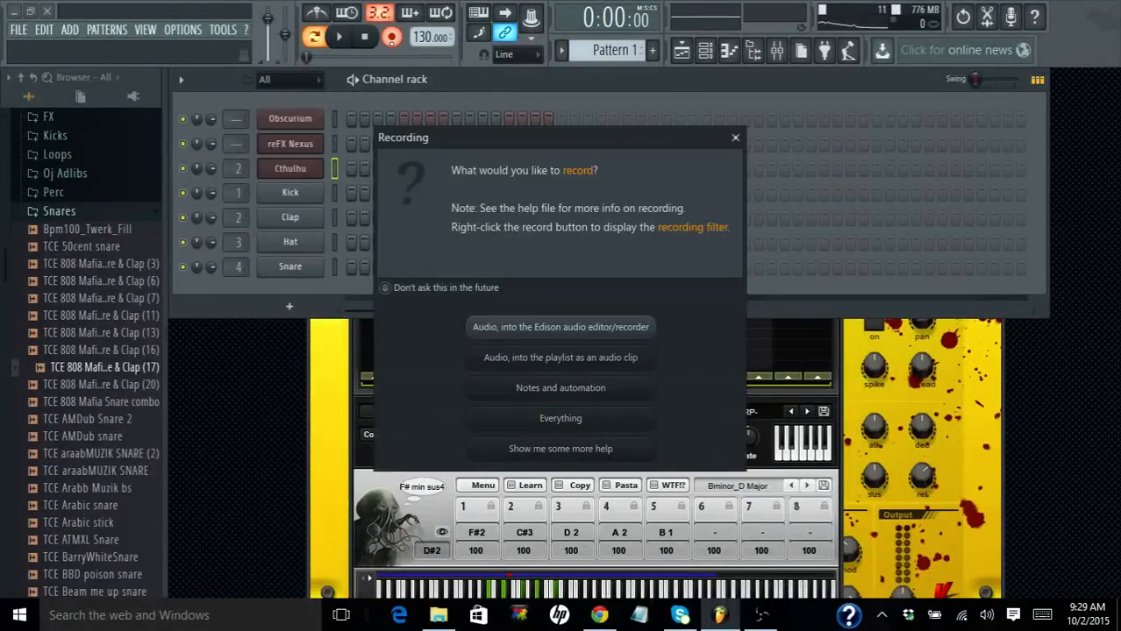
click(735, 139)
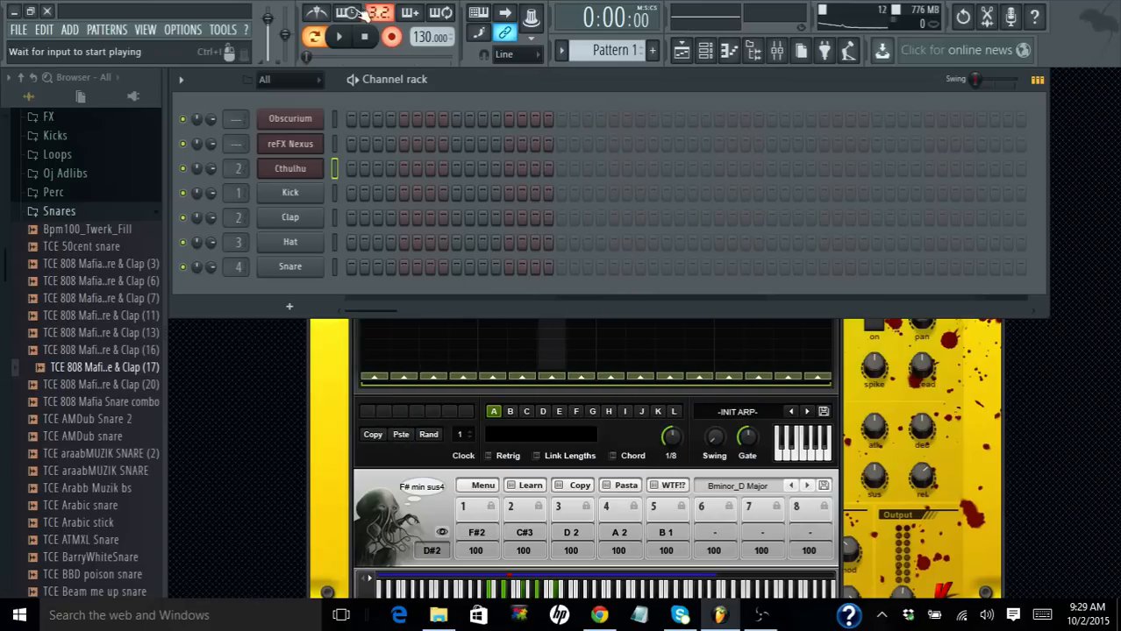
click(342, 38)
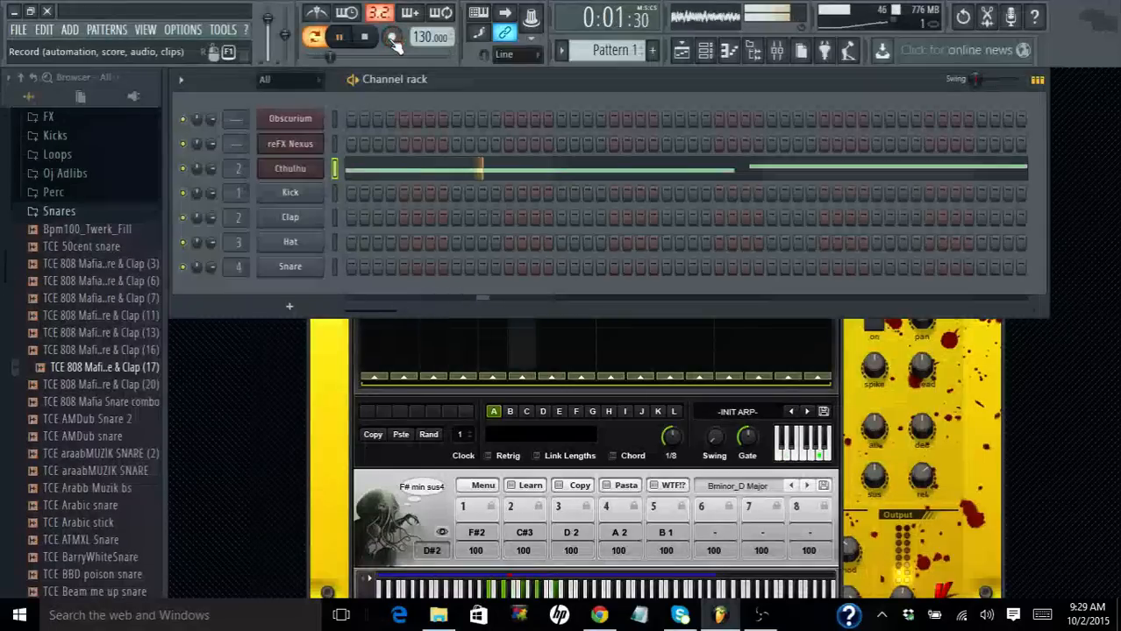
click(366, 37)
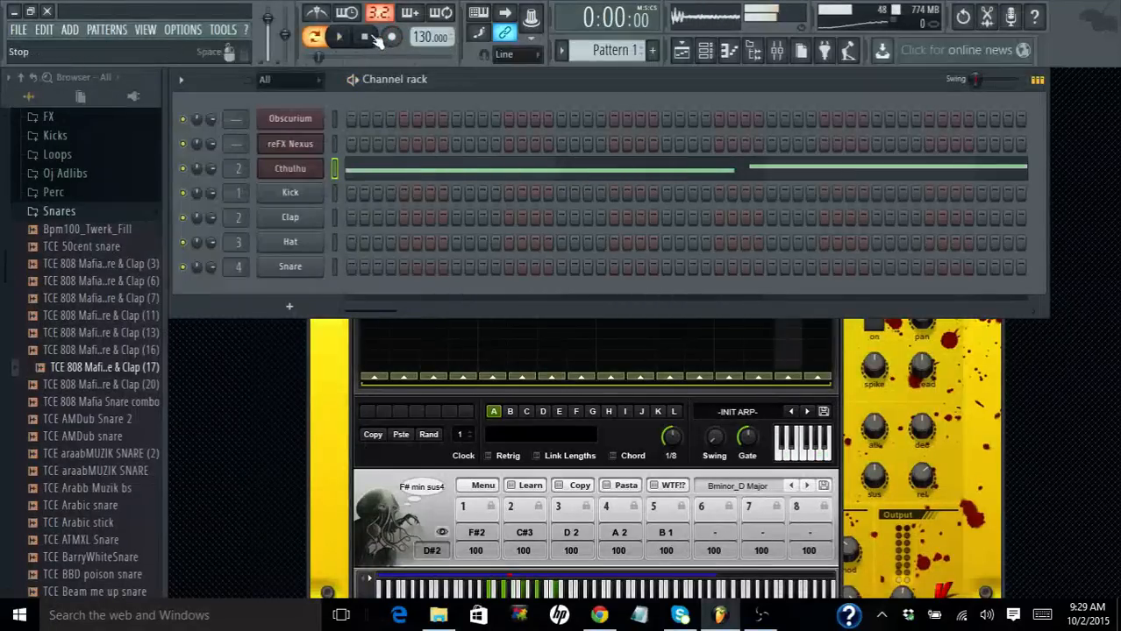
click(493, 165)
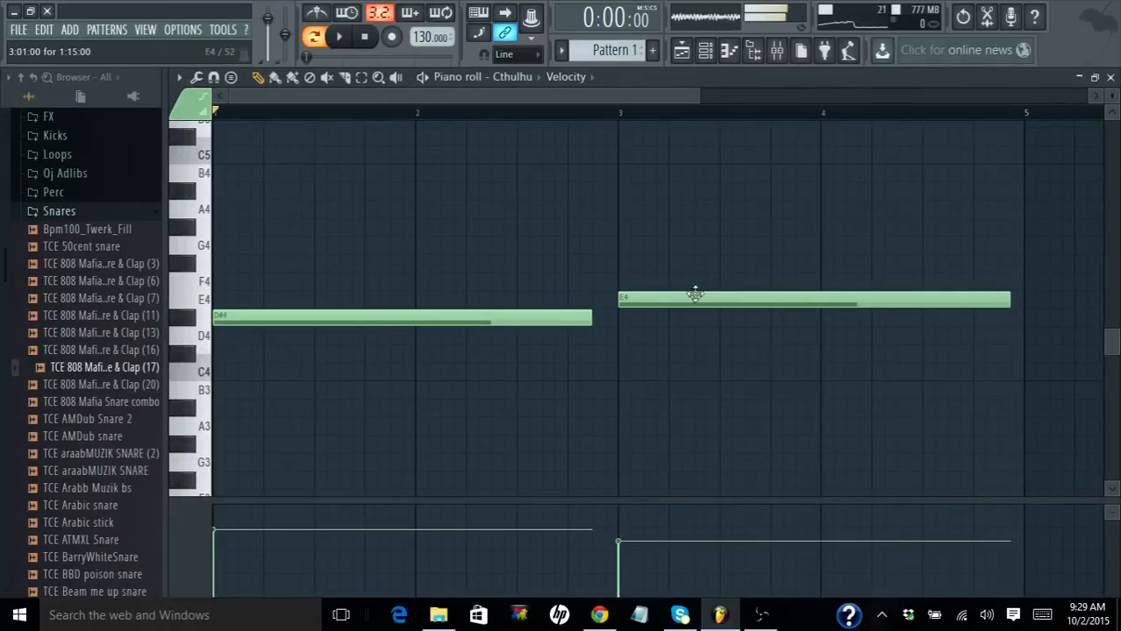
click(1111, 77)
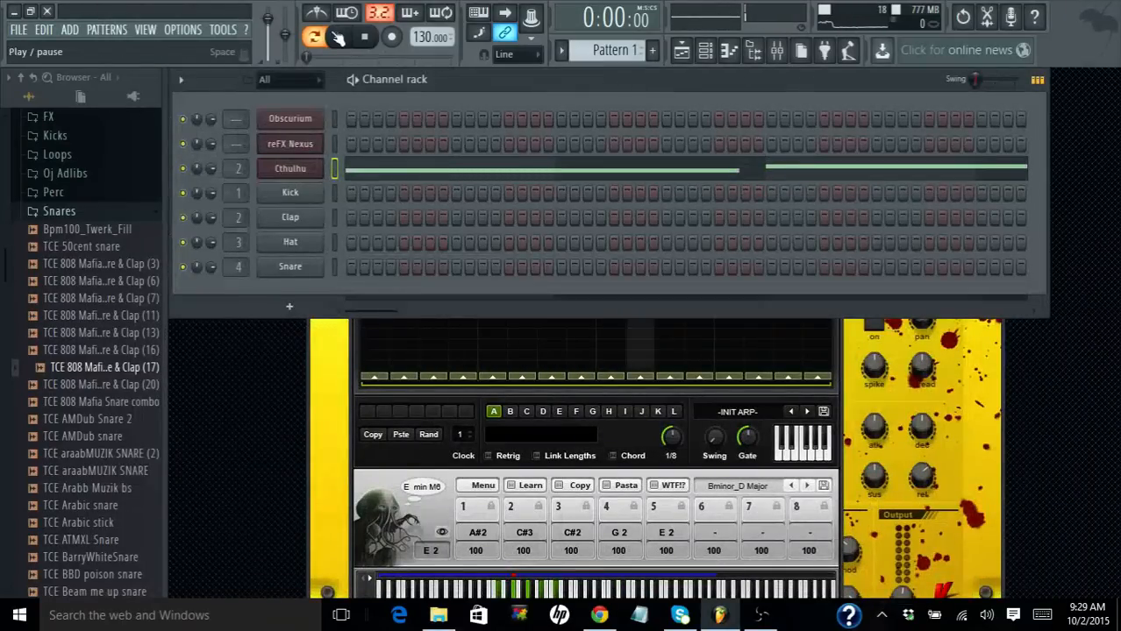
Play back the recorded Cthulhu pattern, lower the master volume during playback, and stop.
click(340, 37)
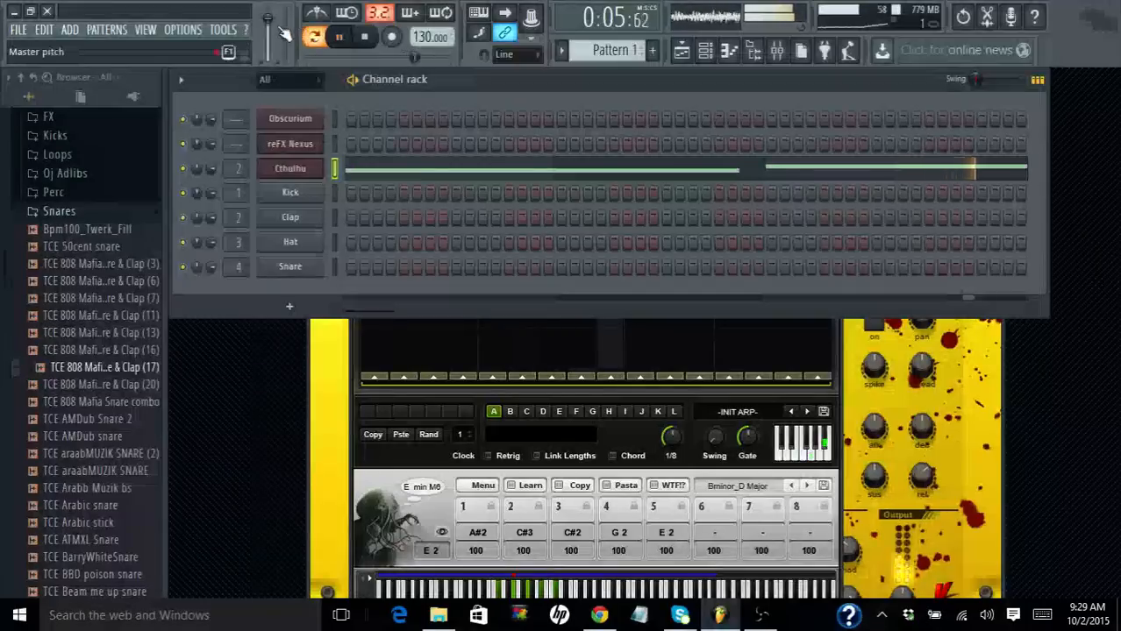
mouse_move(267, 18)
mouse_down()
mouse_move(269, 61)
mouse_move(268, 28)
mouse_up()
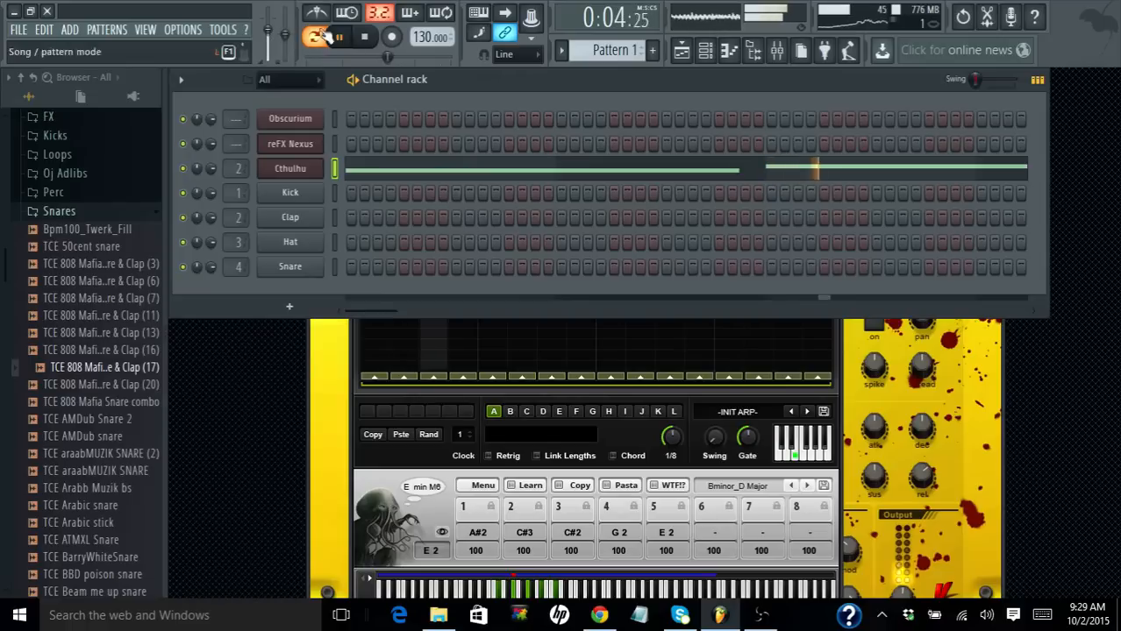
click(365, 37)
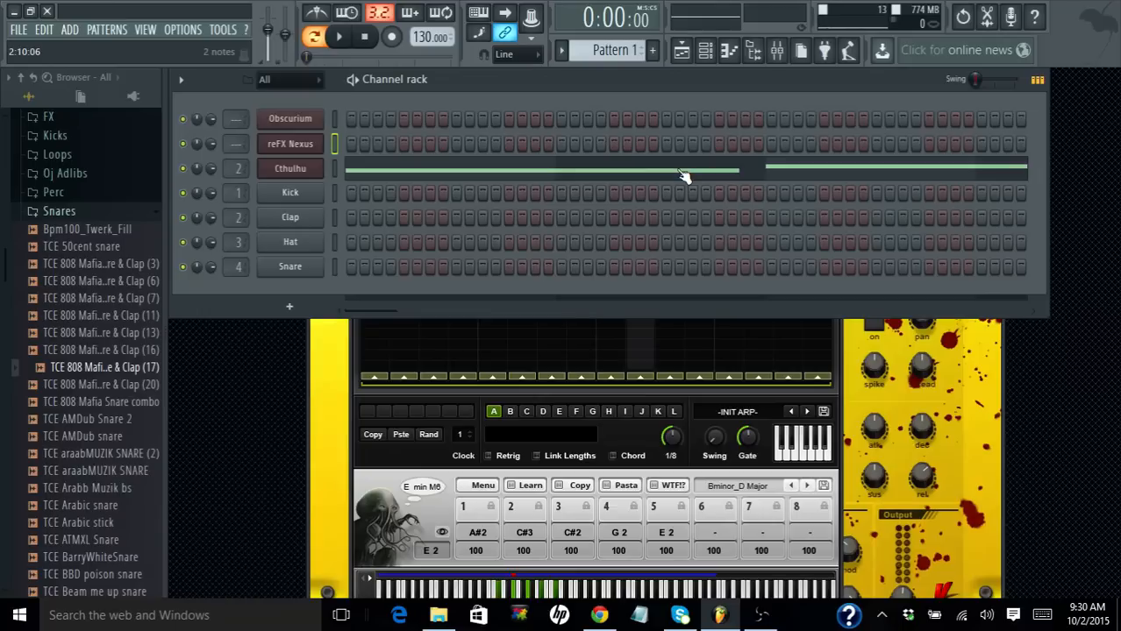
Bring the Cthulhu window forward and briefly play the pattern to hear its arpeggiated chord.
click(695, 462)
click(339, 36)
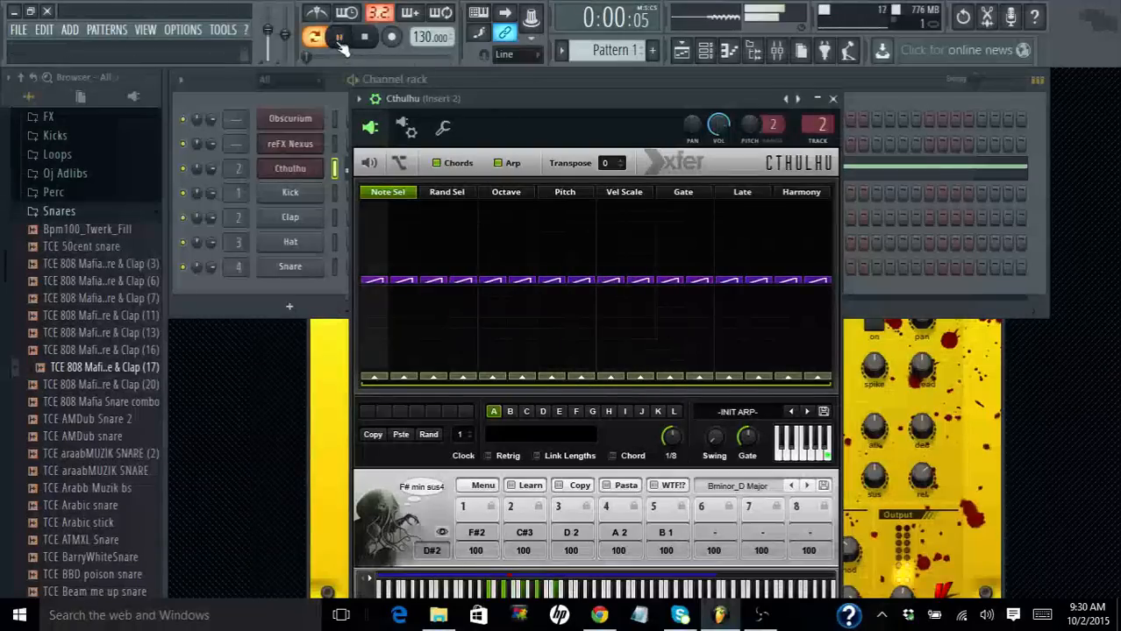
click(365, 36)
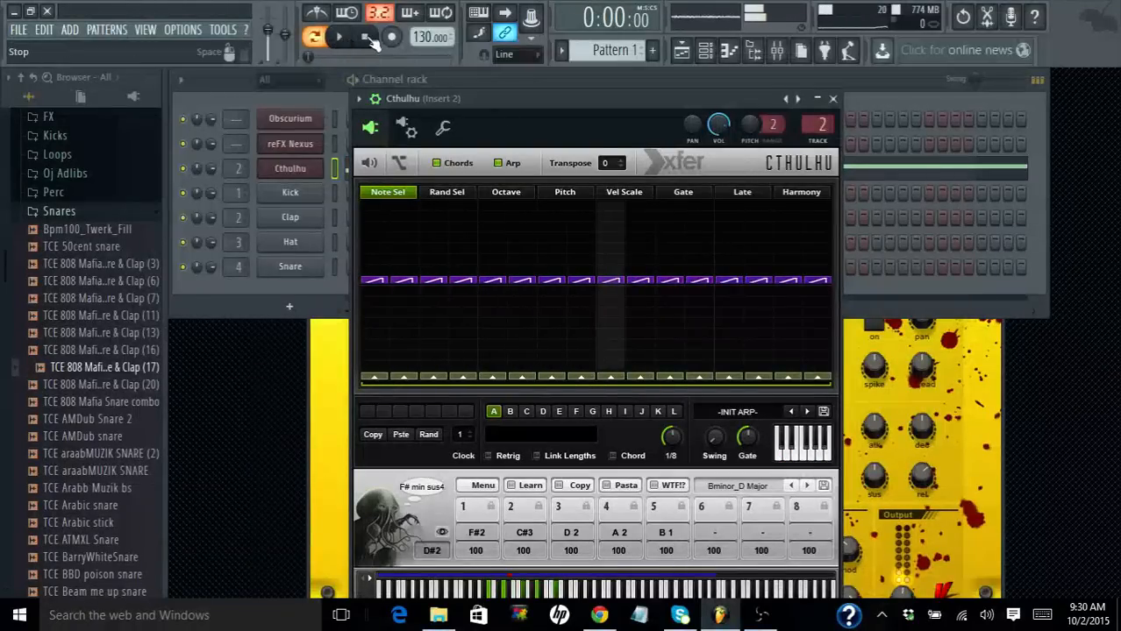
Switch Cthulhu's Arp section off and back on, and audition the arp's Chord option.
click(500, 164)
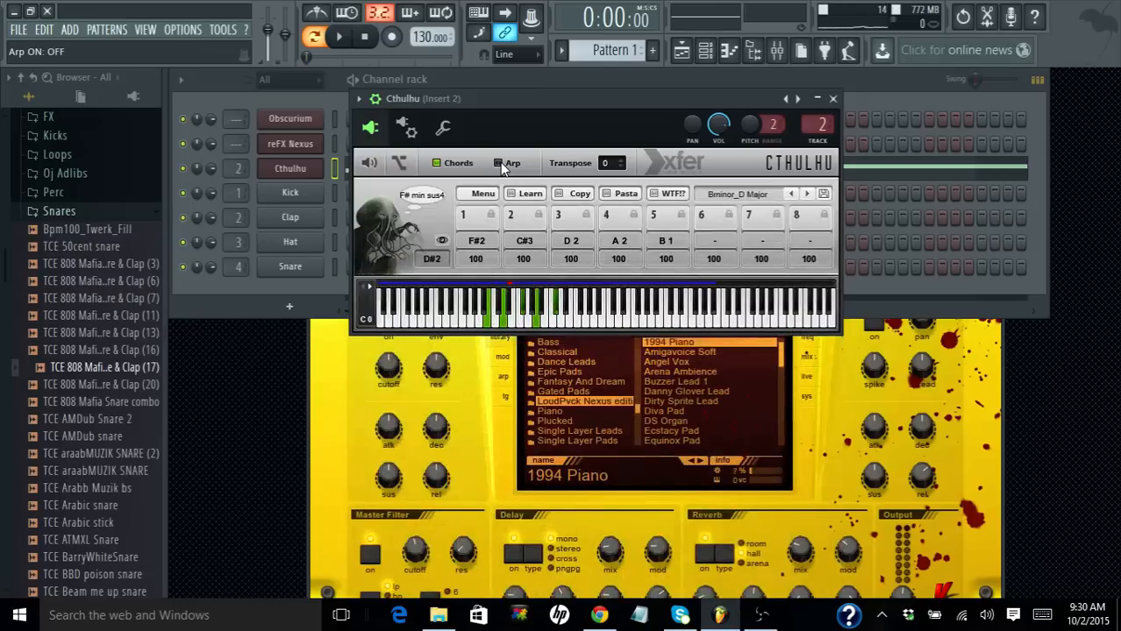
click(500, 164)
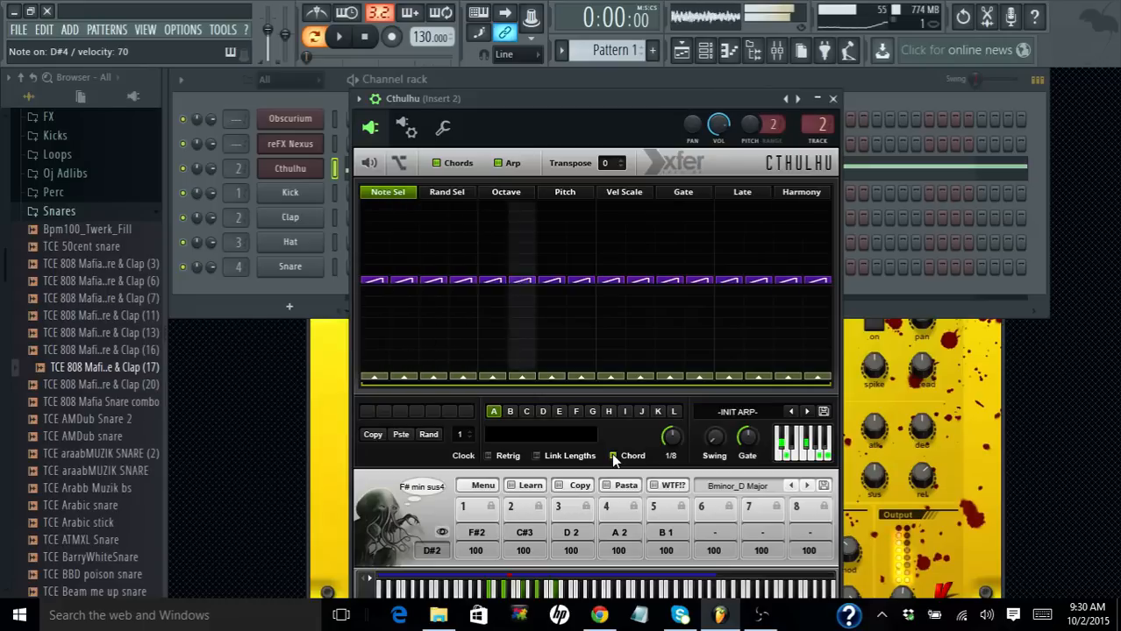
click(613, 456)
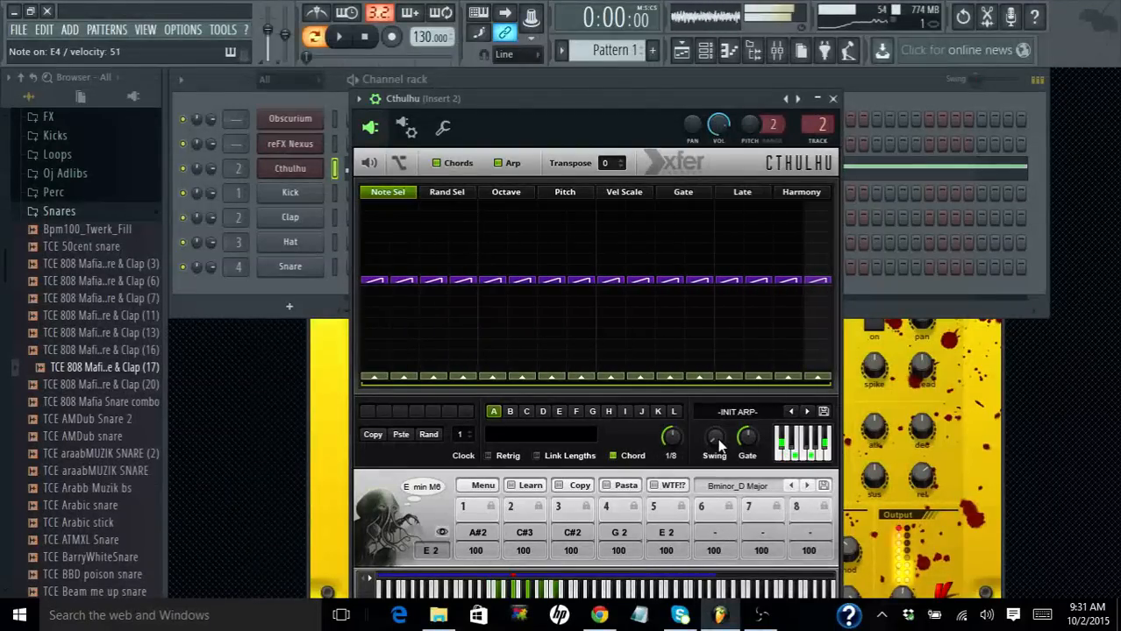
click(613, 456)
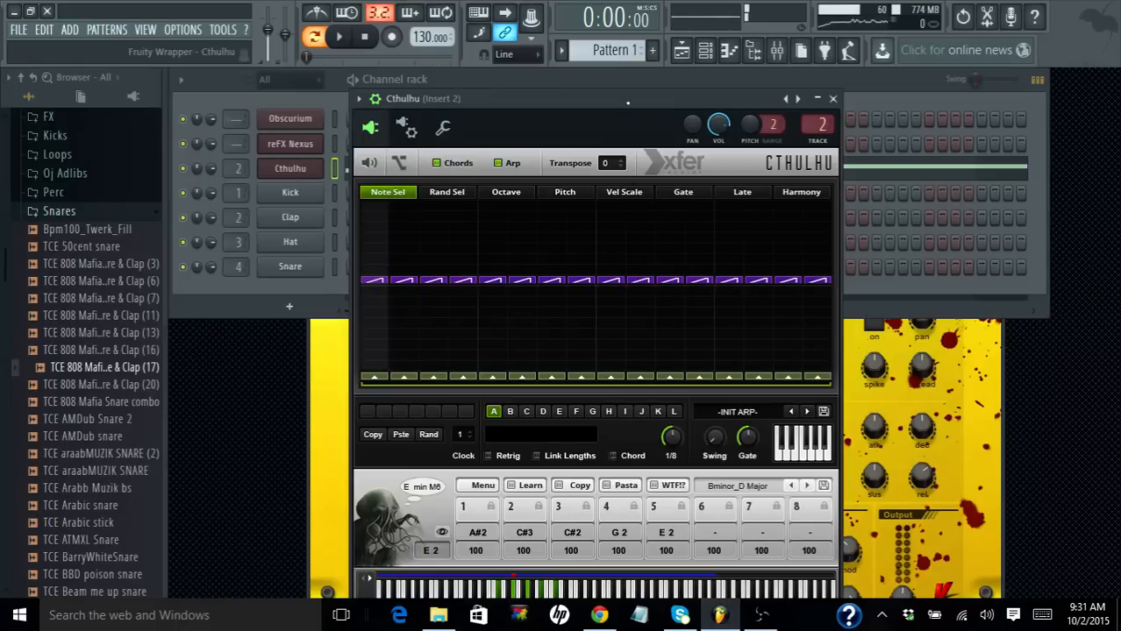
Move the Cthulhu window aside, enable the arp's Chord option, and set the arp rate to dotted 1/4 after trying it off.
drag(628, 103, 768, 67)
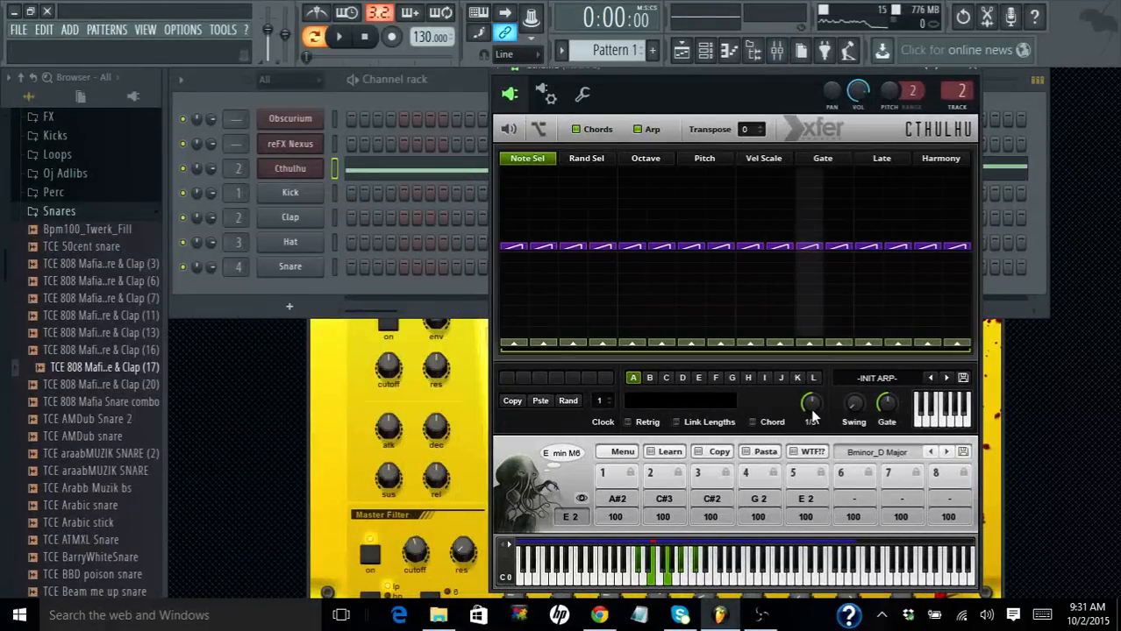
drag(812, 404, 824, 486)
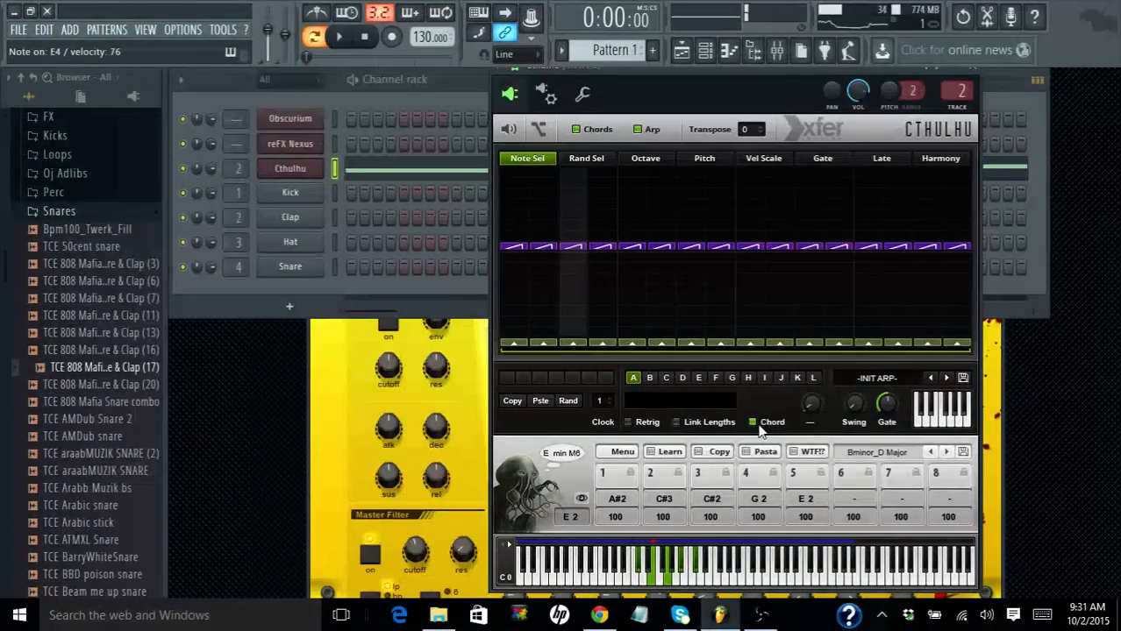
drag(809, 402, 800, 342)
click(806, 343)
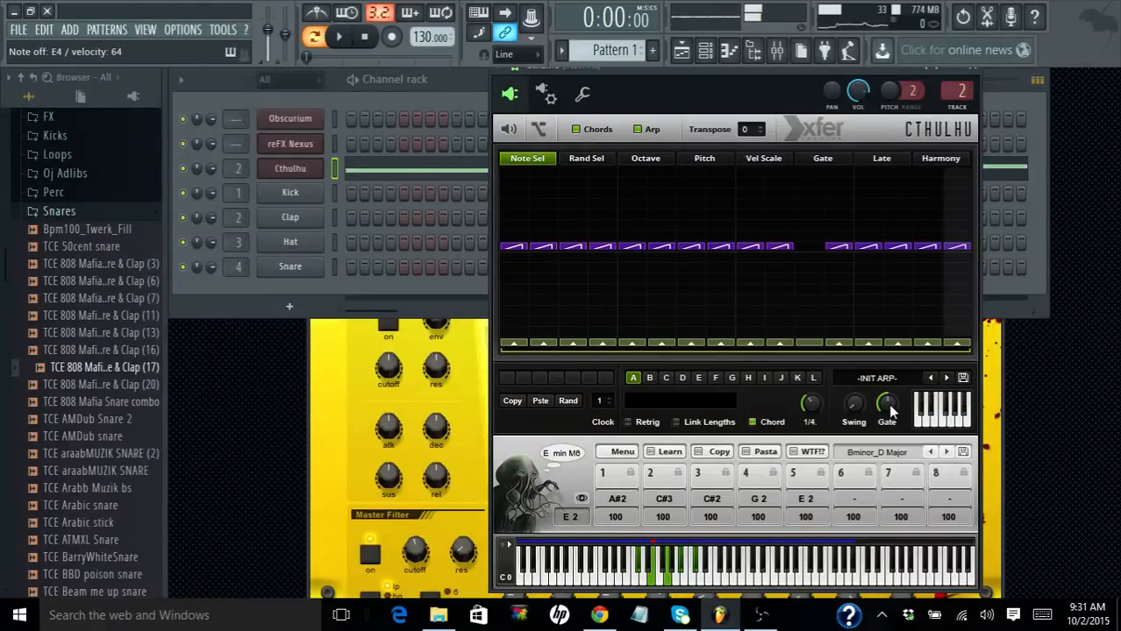
Audition Cthulhu's Chords2Chords arp preset, and replace it with the Single_Note_Riffs preset.
click(880, 384)
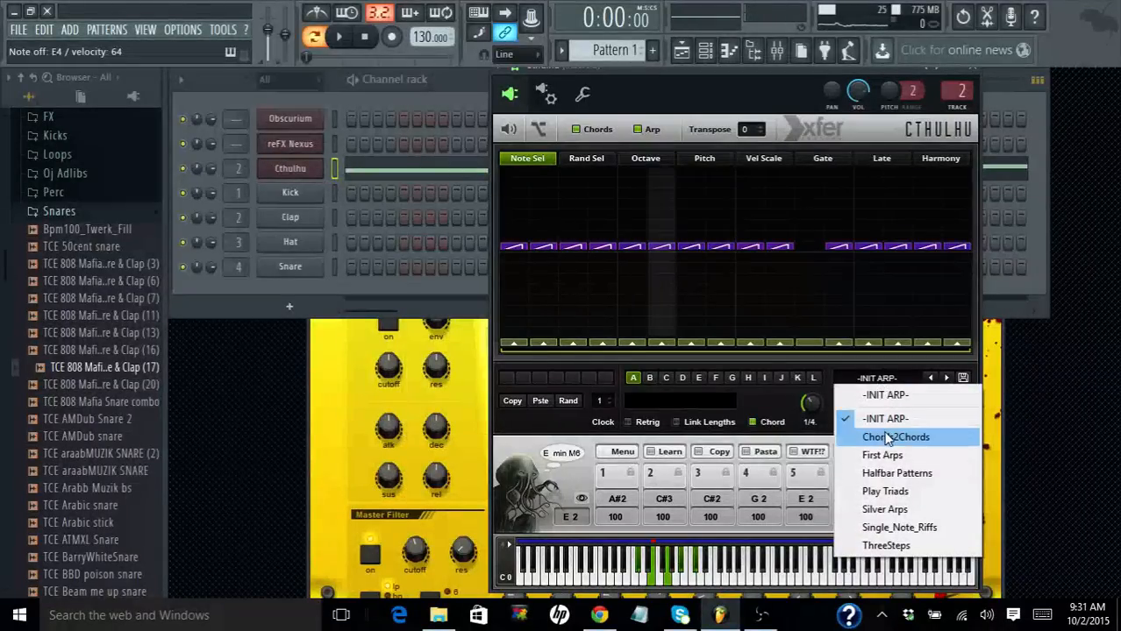
click(887, 436)
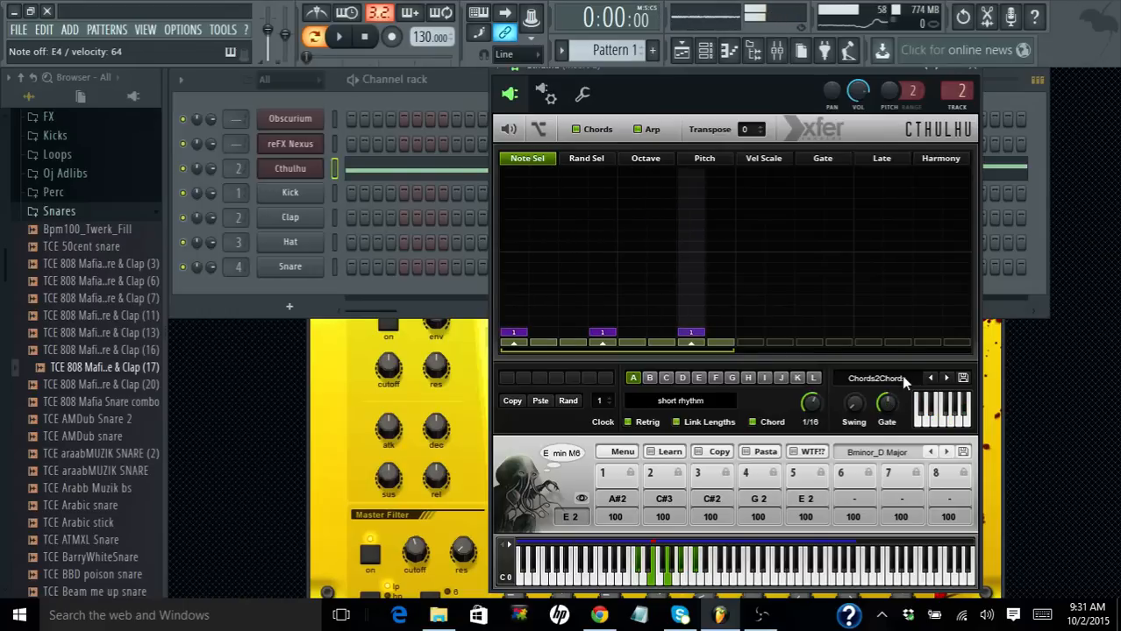
click(876, 378)
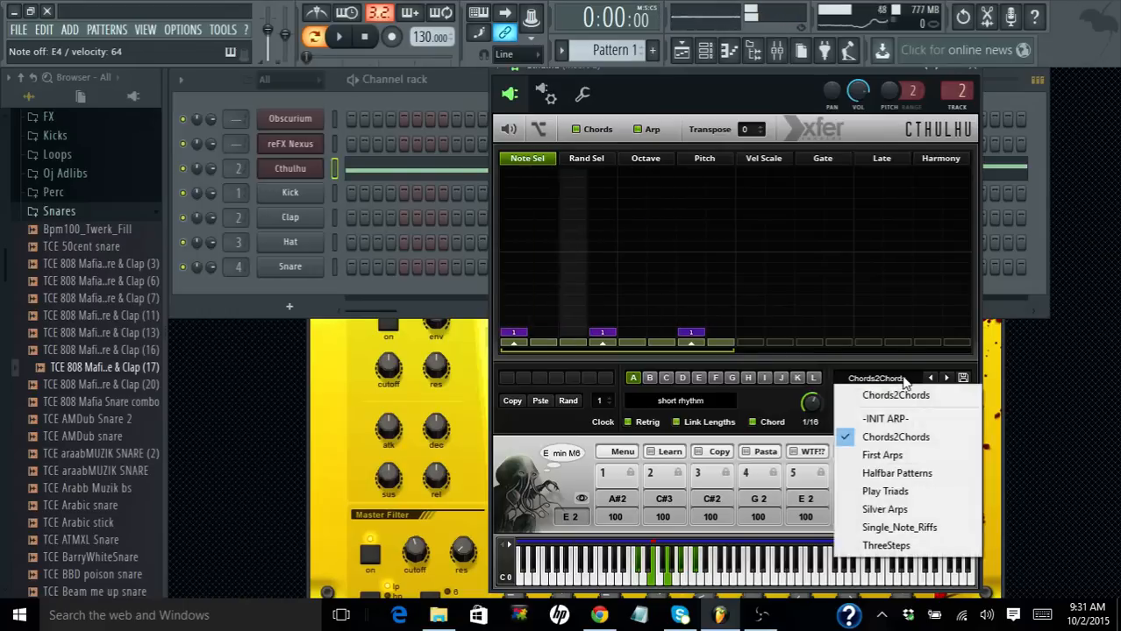
click(900, 527)
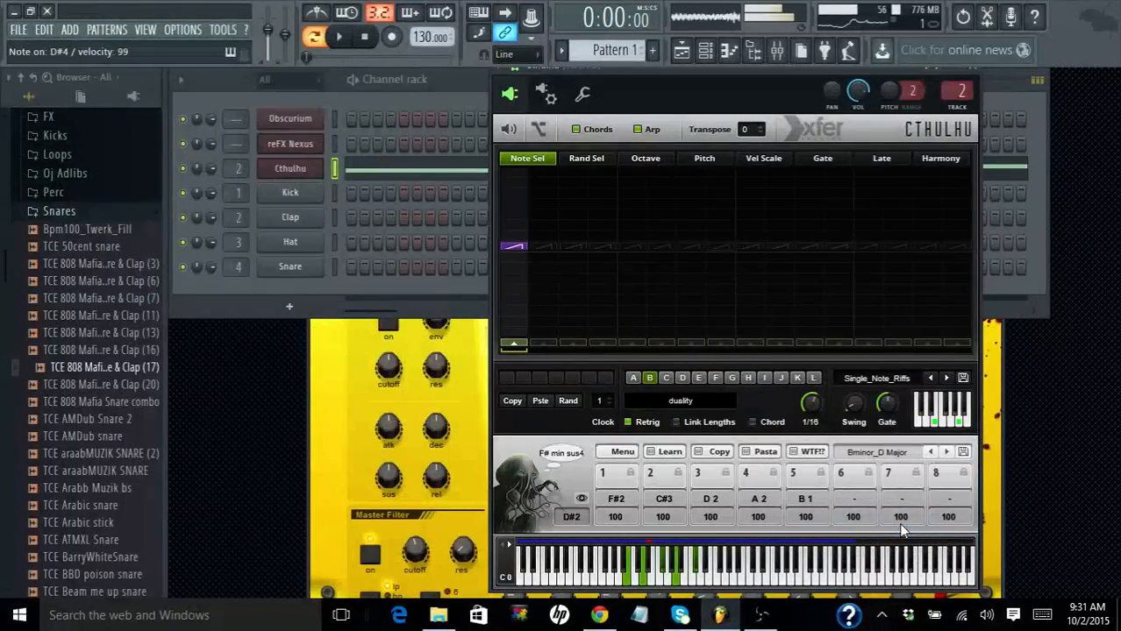
Review the available arp presets while keeping the loaded one, and bring the Channel rack in front of Cthulhu.
click(888, 380)
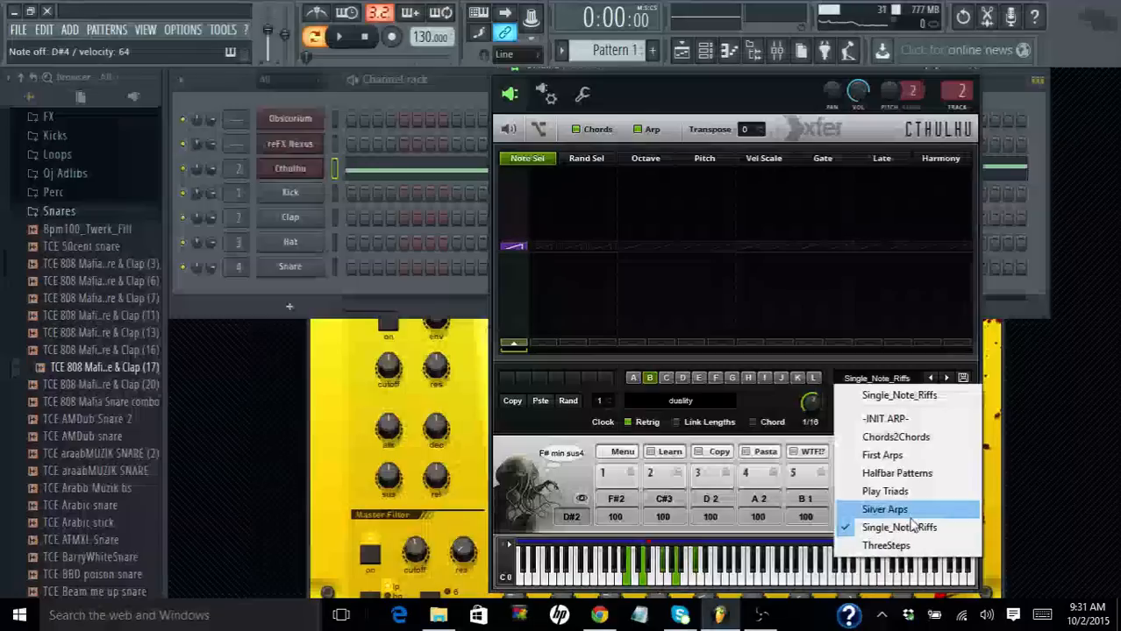
click(774, 411)
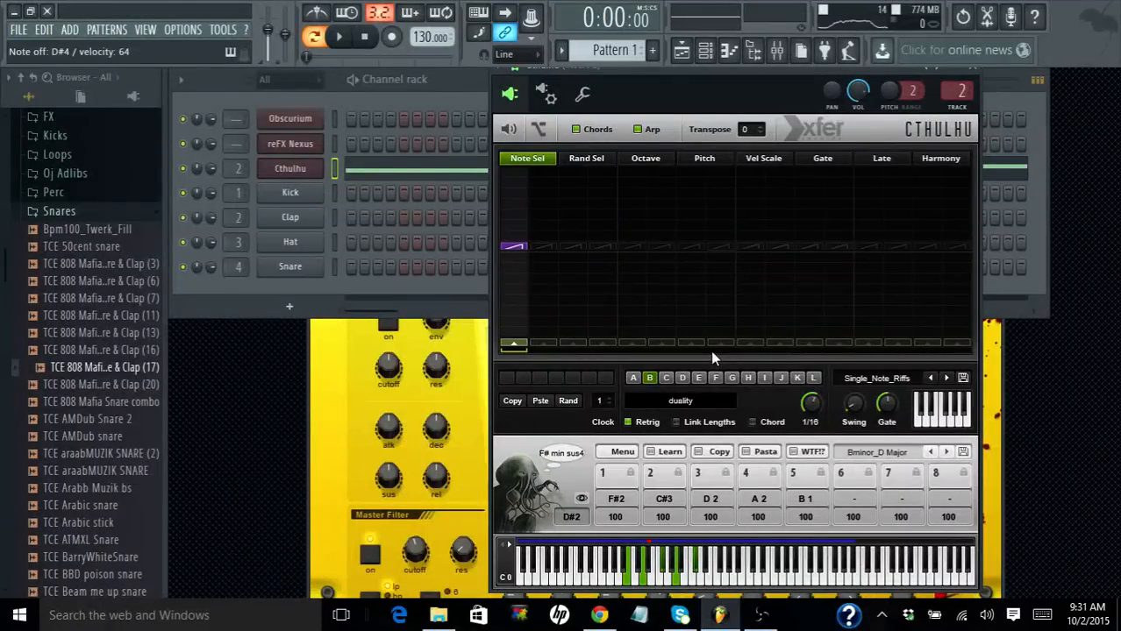
click(448, 88)
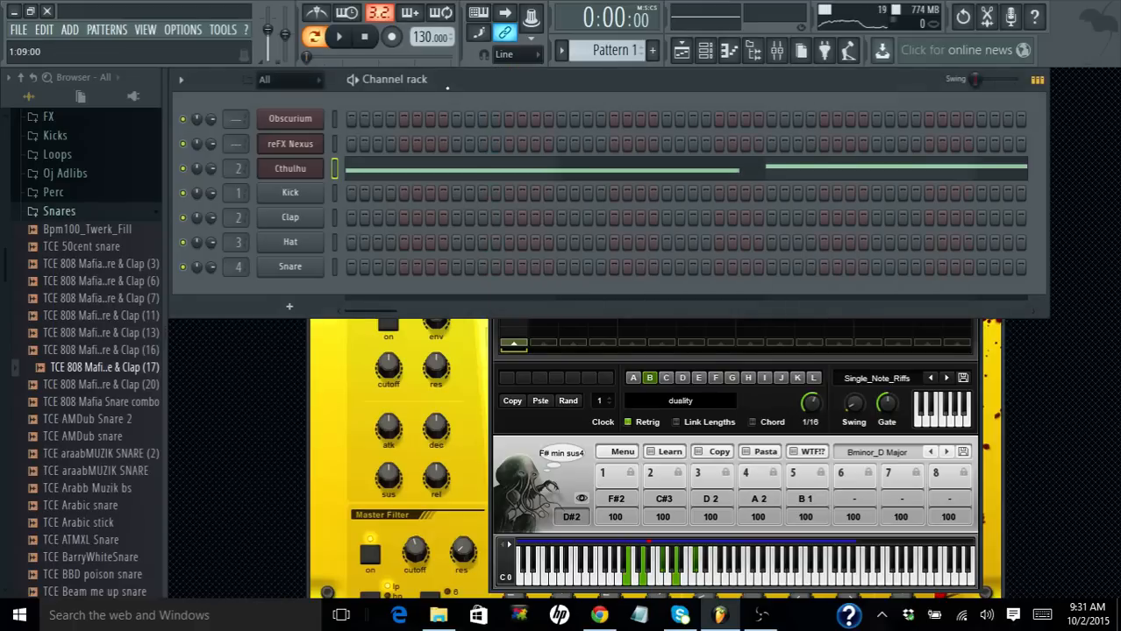